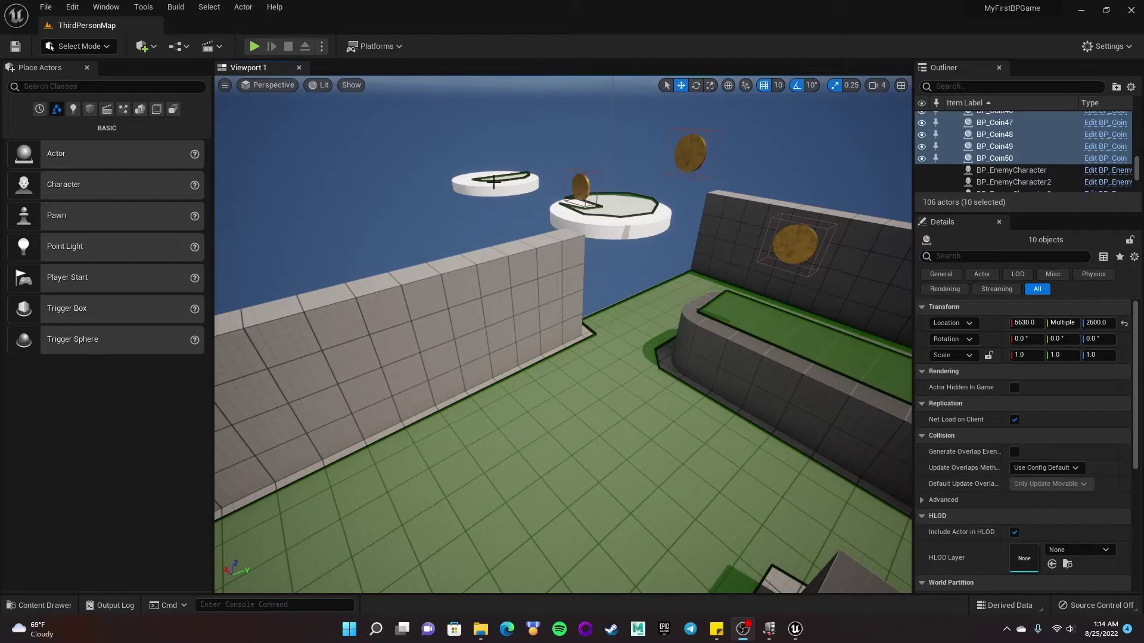
Start adding a level sequence and create a folder named Sequences under Content for it.
click(603, 396)
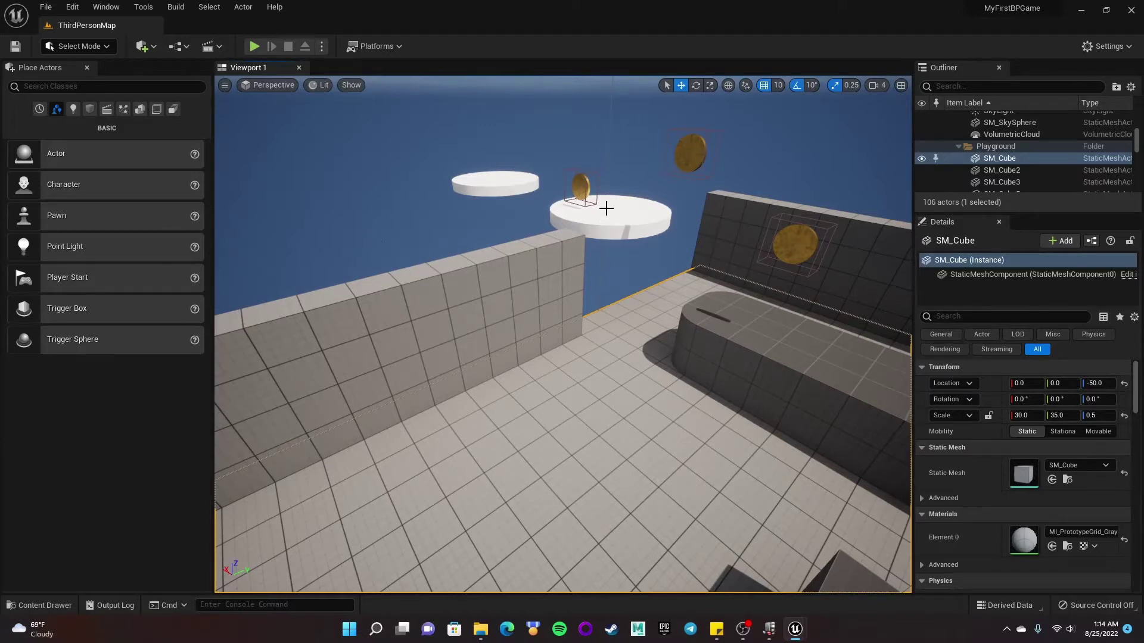
click(498, 182)
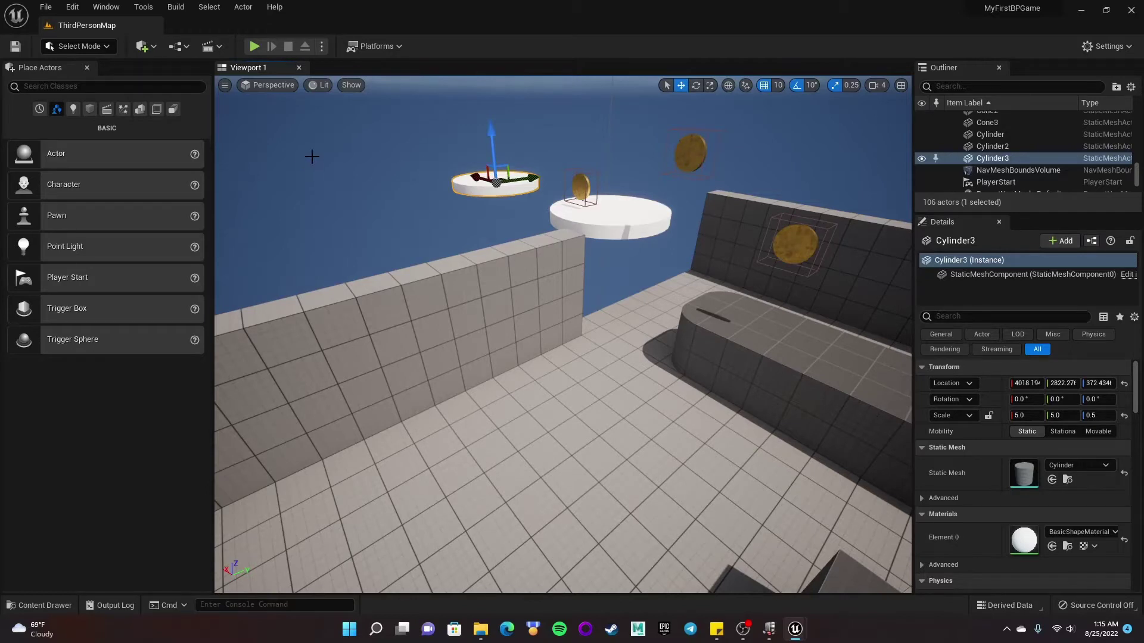
click(219, 47)
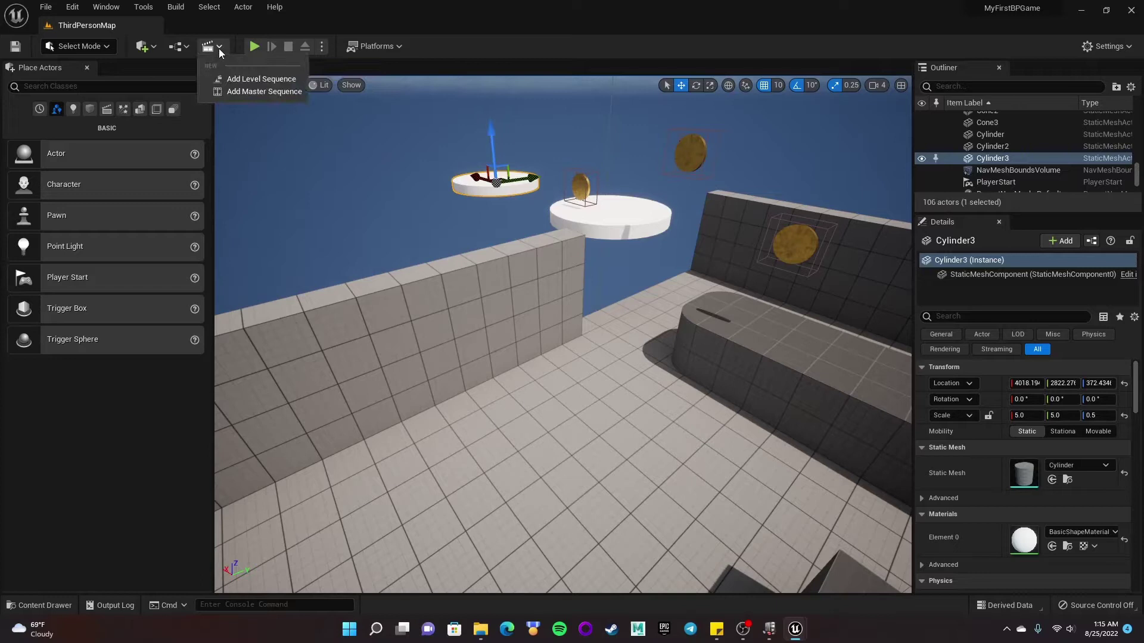
click(245, 80)
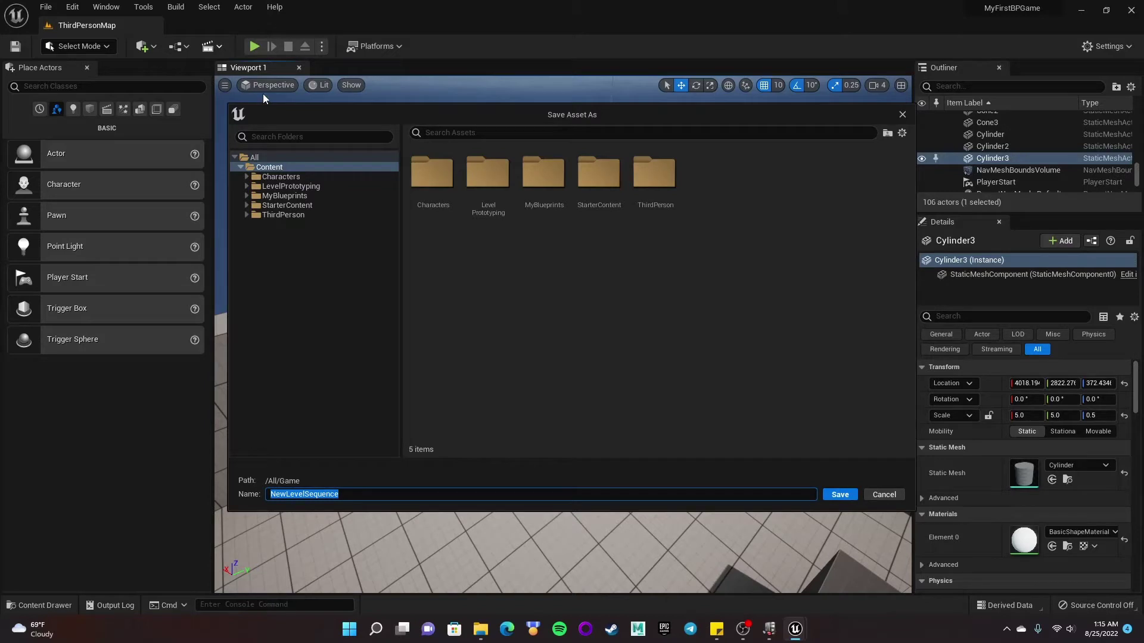
right_click(260, 241)
click(306, 266)
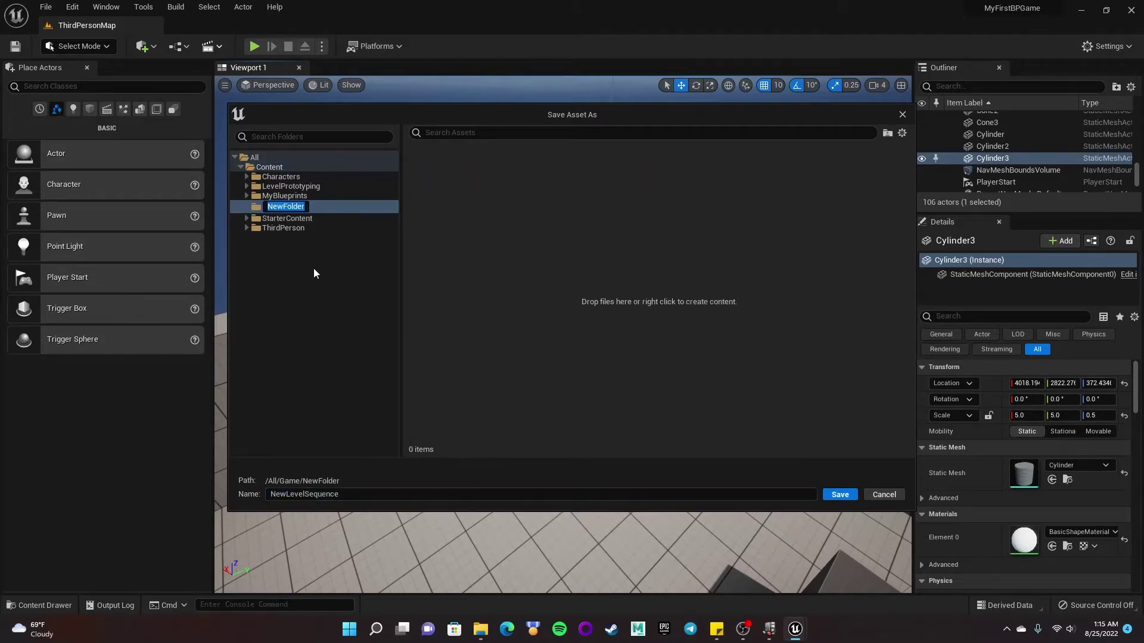
text(Sequences)
key(Return)
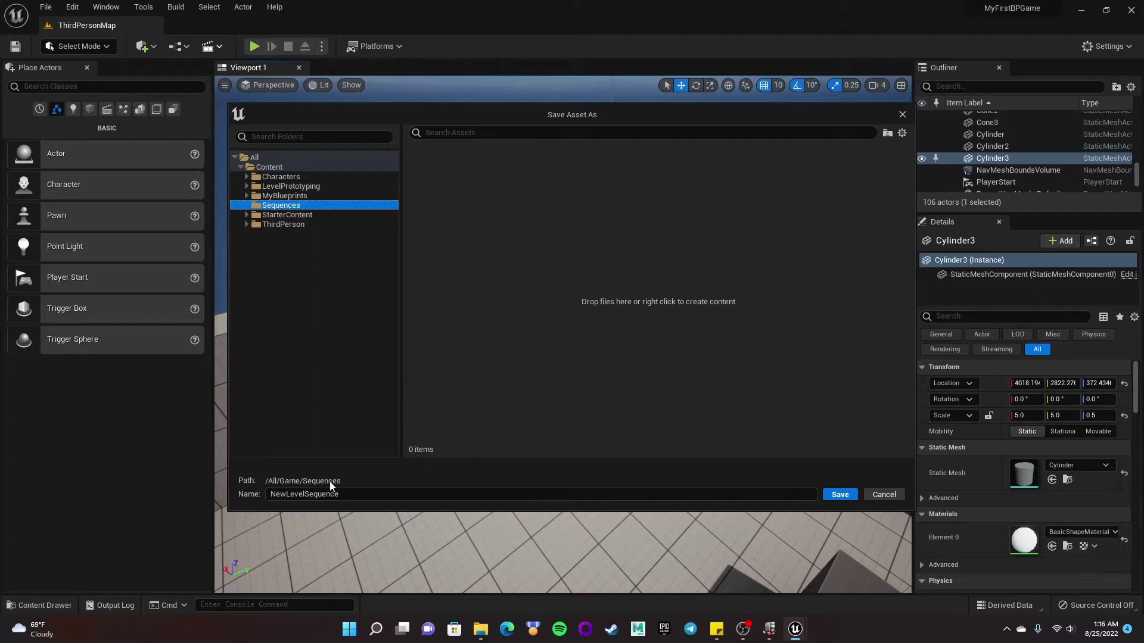
Name the level sequence Elevator and save it in the Sequences folder.
click(336, 496)
drag(339, 494, 269, 495)
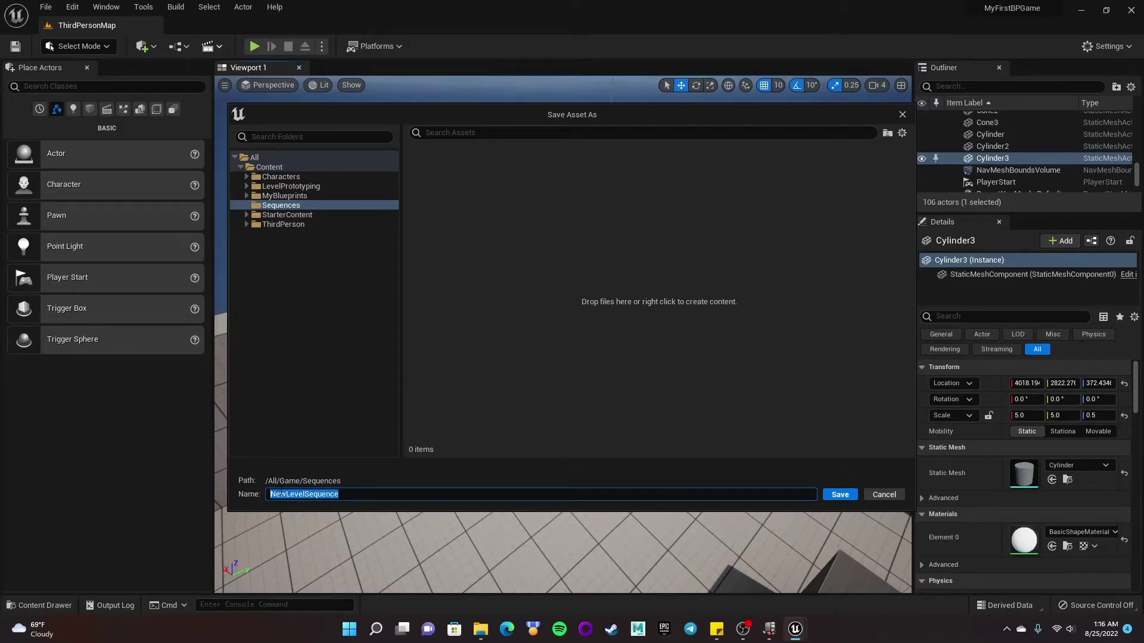
text(Elevator)
click(841, 496)
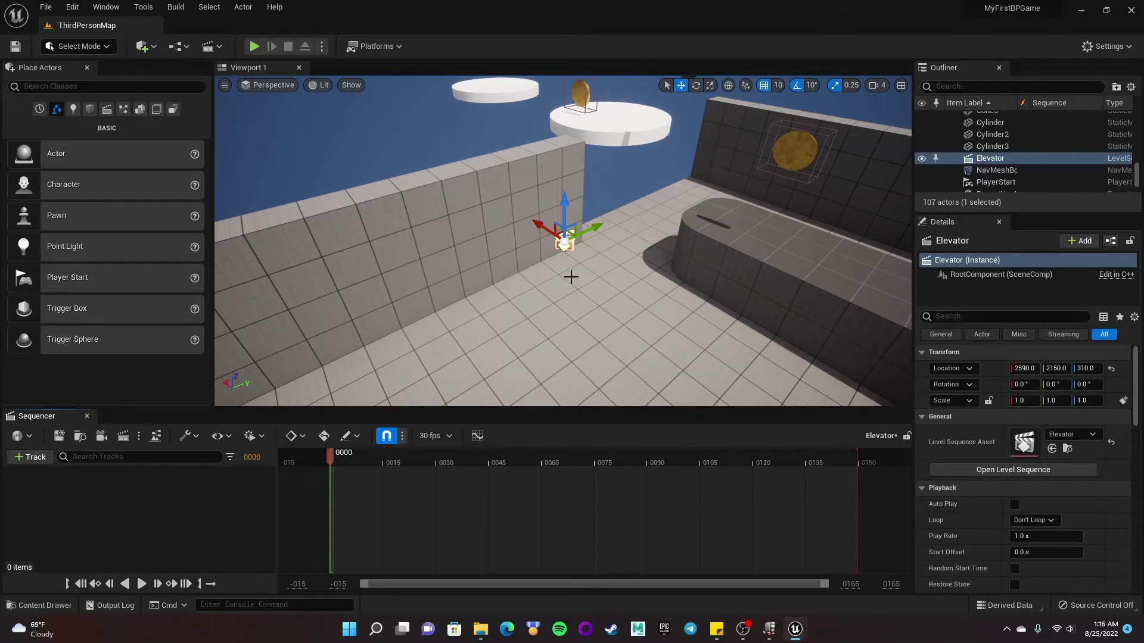
Add the smaller floating white platform, Cylinder3, as a track in the Elevator sequence.
right_drag(577, 277, 577, 256)
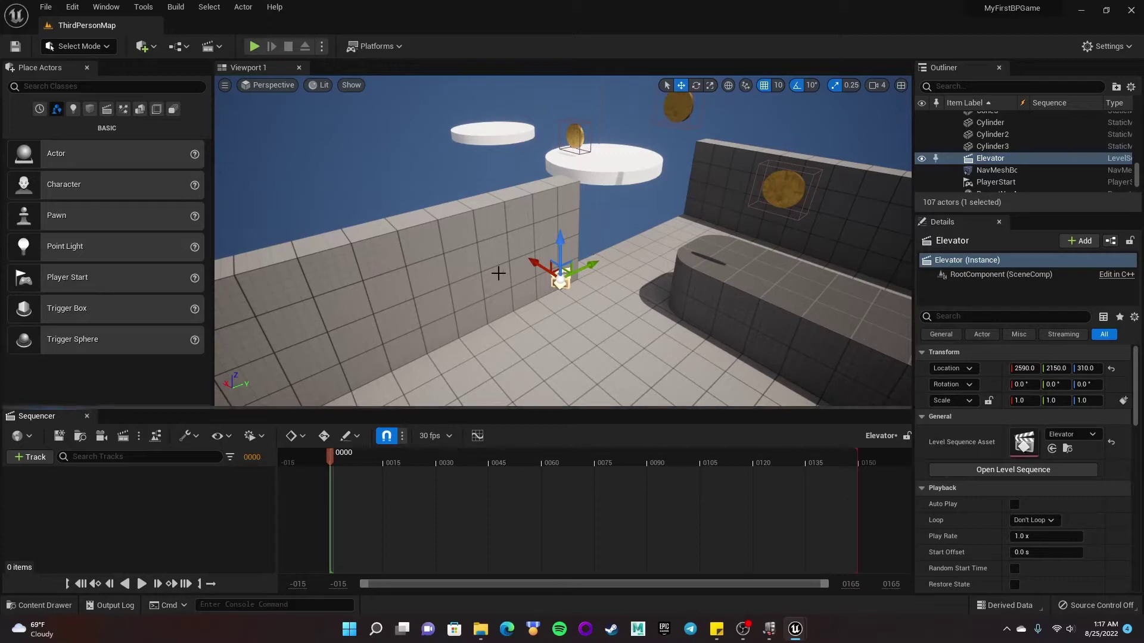
click(486, 128)
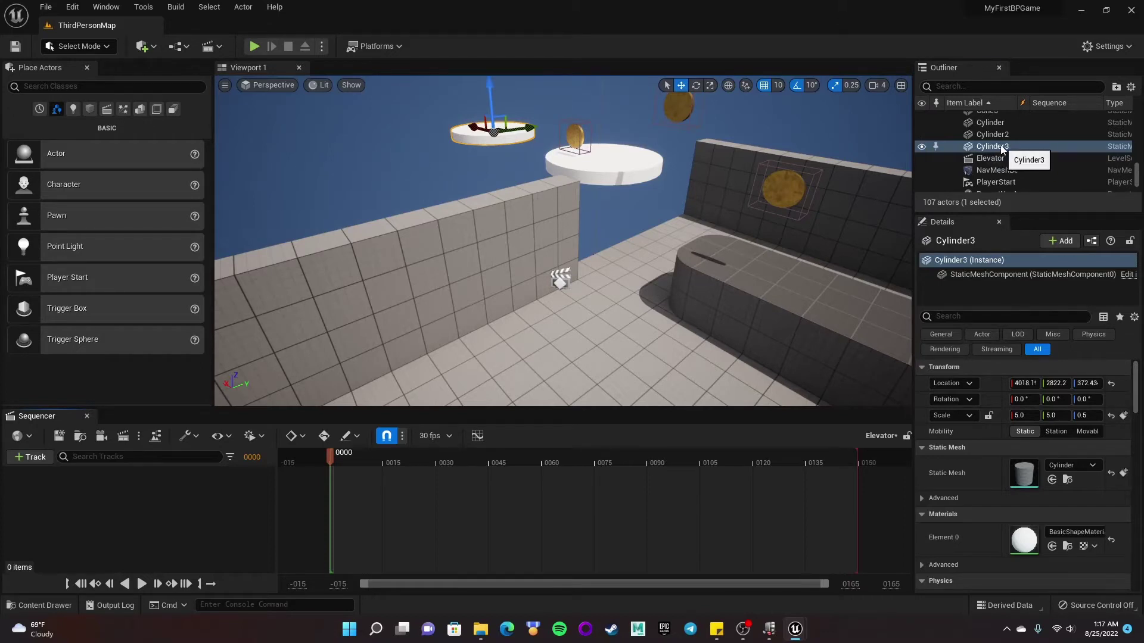
drag(1001, 149, 65, 494)
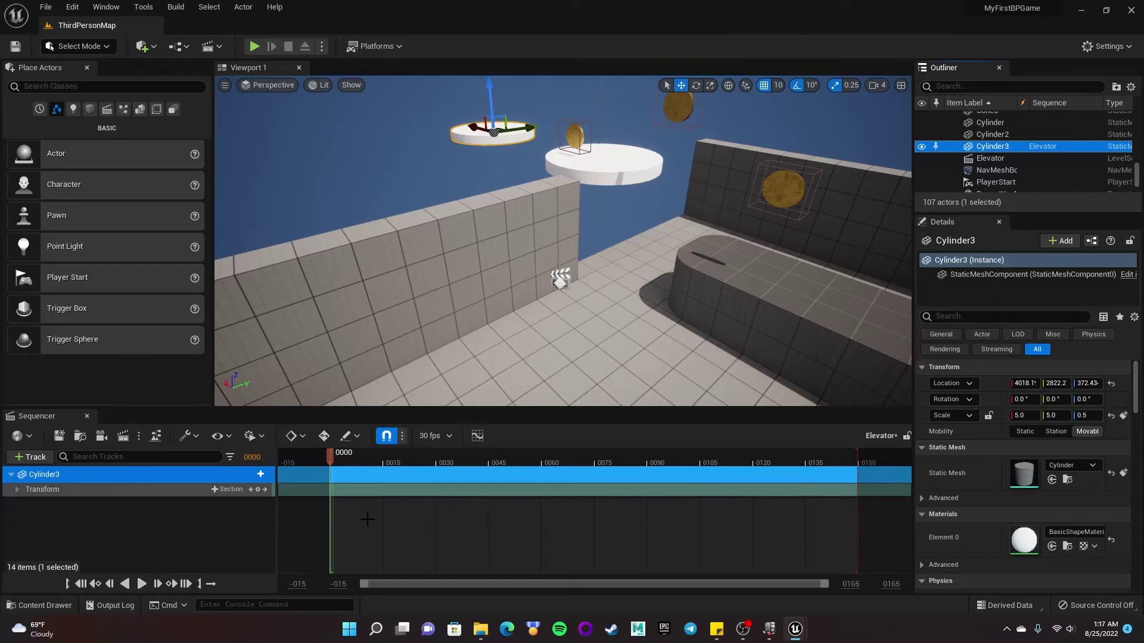
mouse_move(330, 455)
mouse_down()
mouse_move(407, 459)
mouse_move(335, 449)
mouse_up()
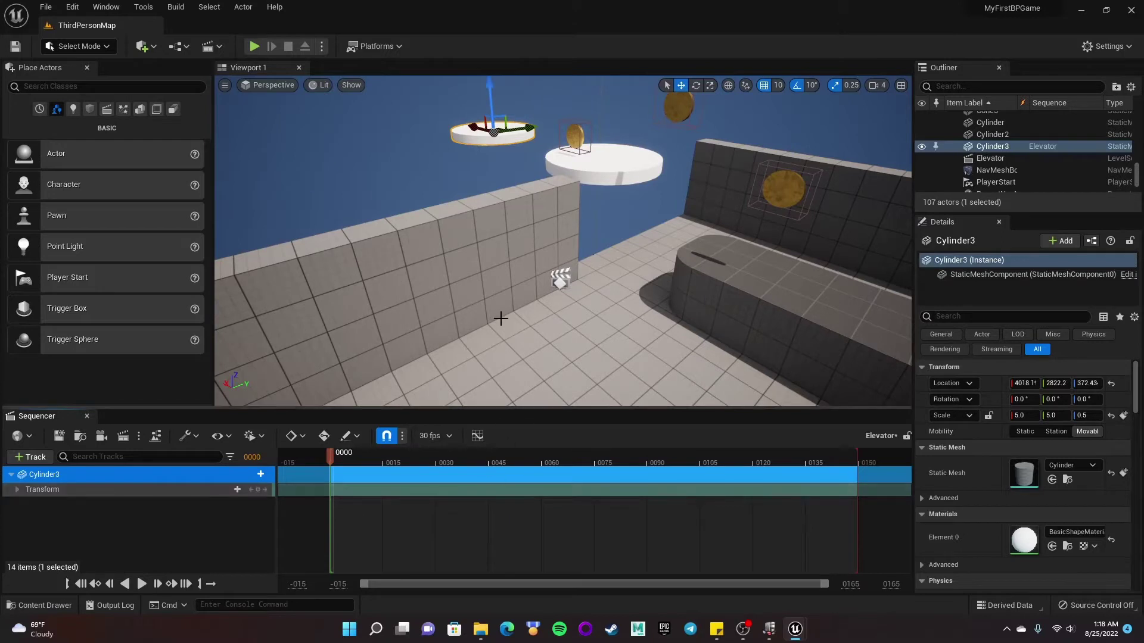
right_drag(501, 318, 515, 279)
key(s)
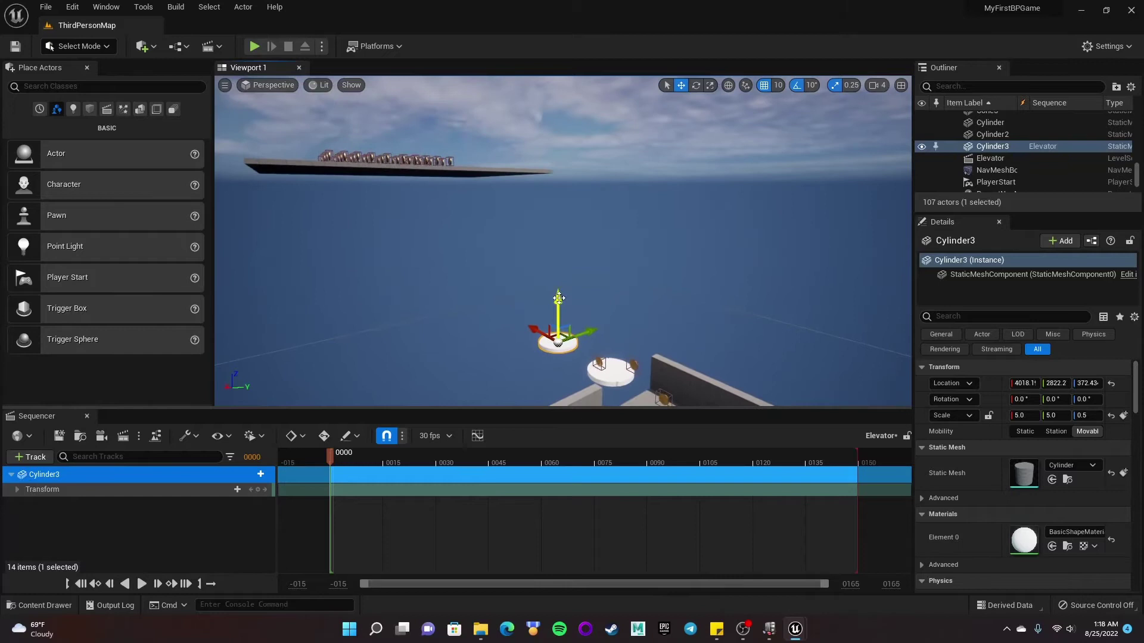
drag(554, 292, 557, 121)
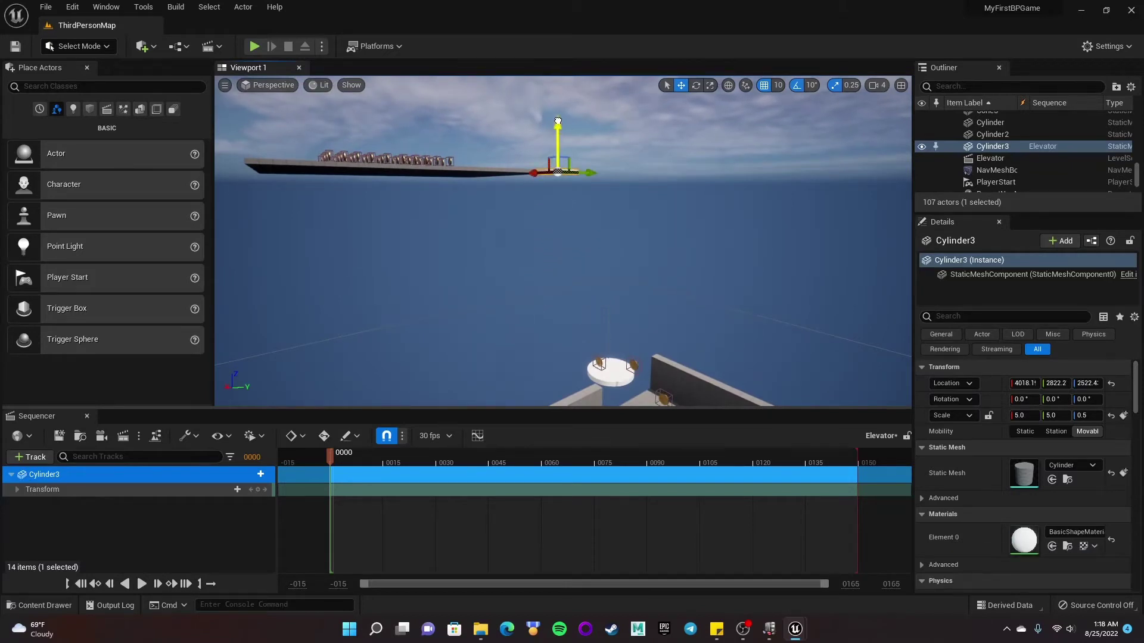
key(ctrl+z)
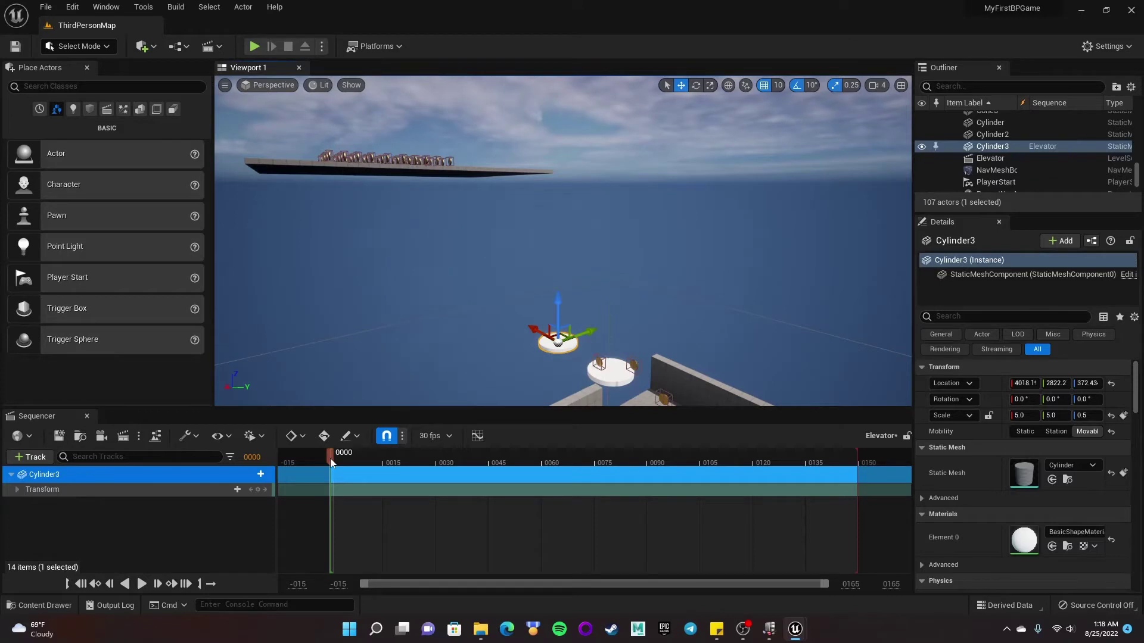
Key Cylinder3's transform at frame 0 in its low position and at frame 60 raised to a Z location of about 2642.
click(258, 489)
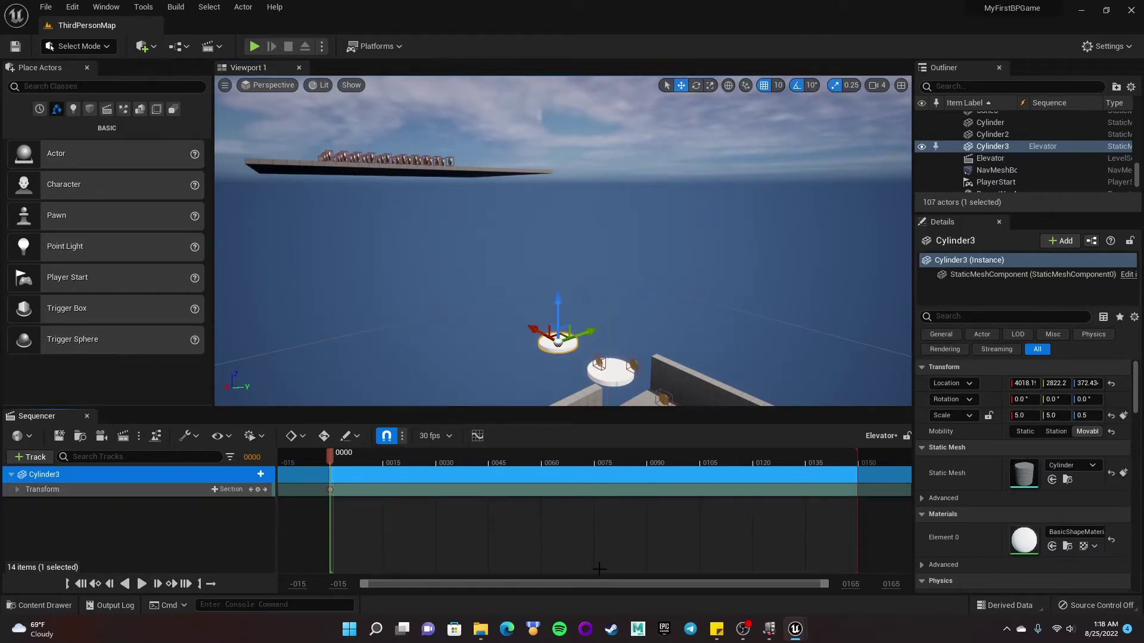
drag(330, 452, 541, 461)
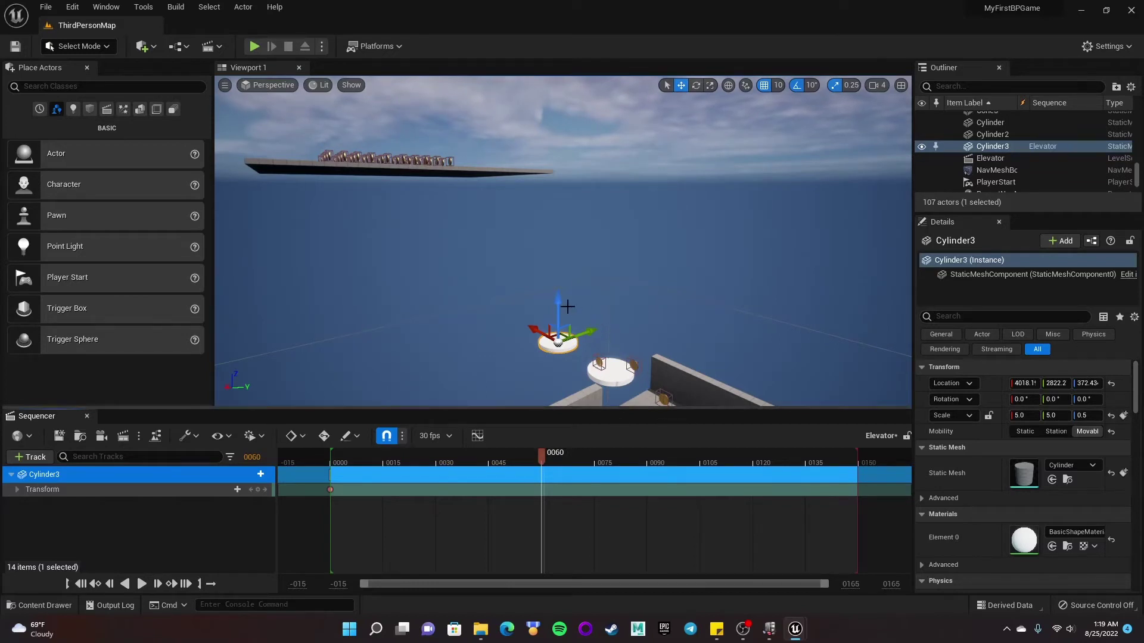
drag(558, 301, 548, 115)
key(f)
right_drag(549, 233, 631, 297)
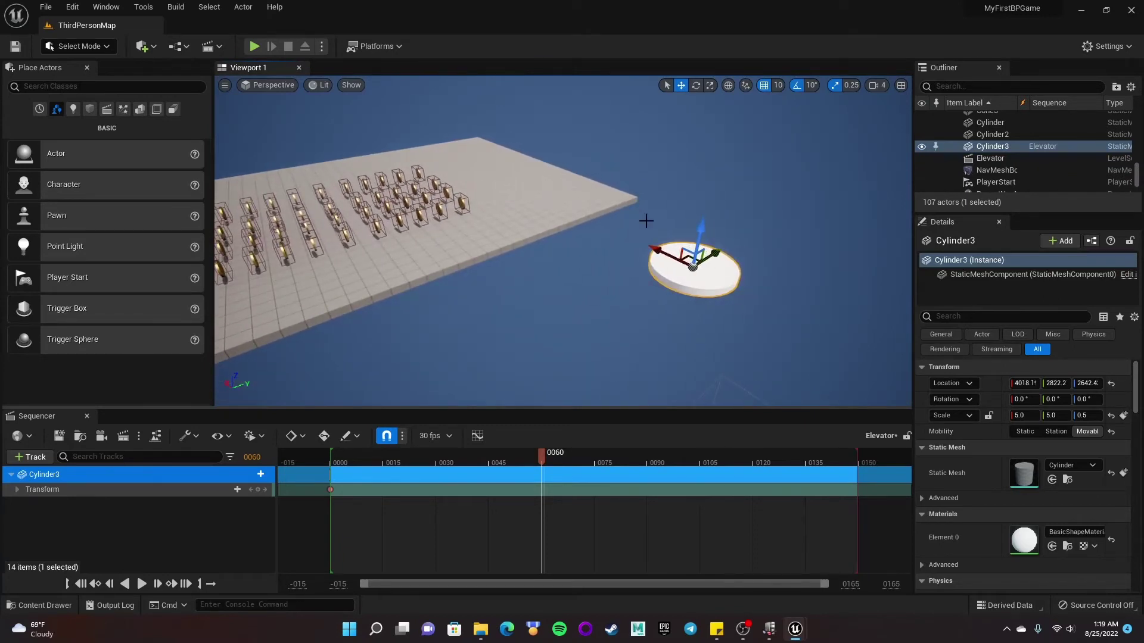
click(258, 489)
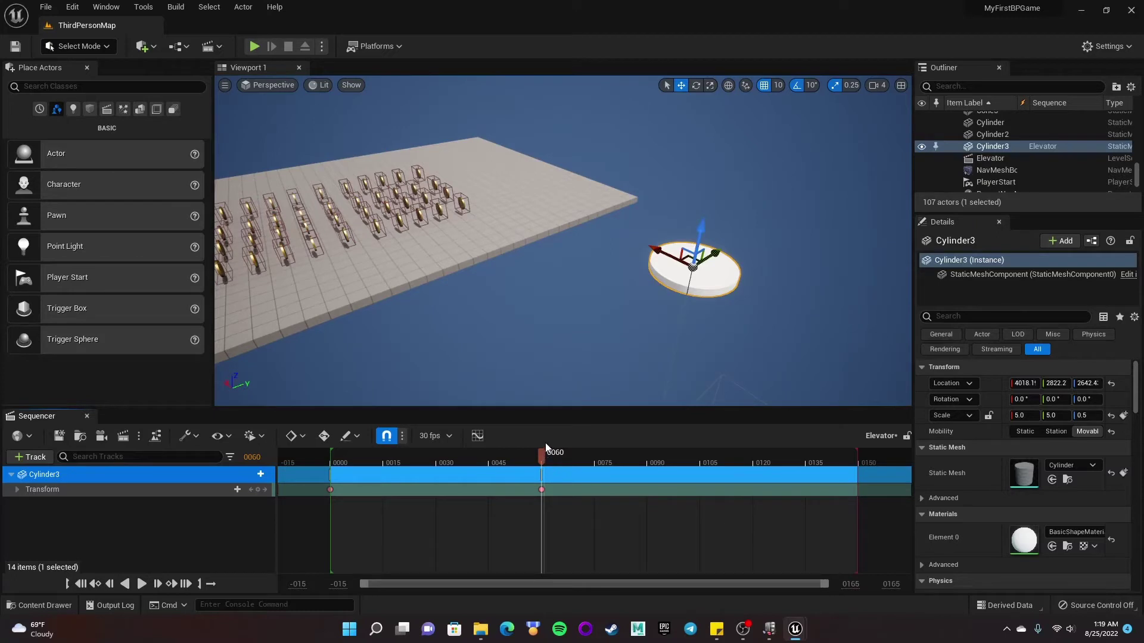
drag(543, 455, 753, 470)
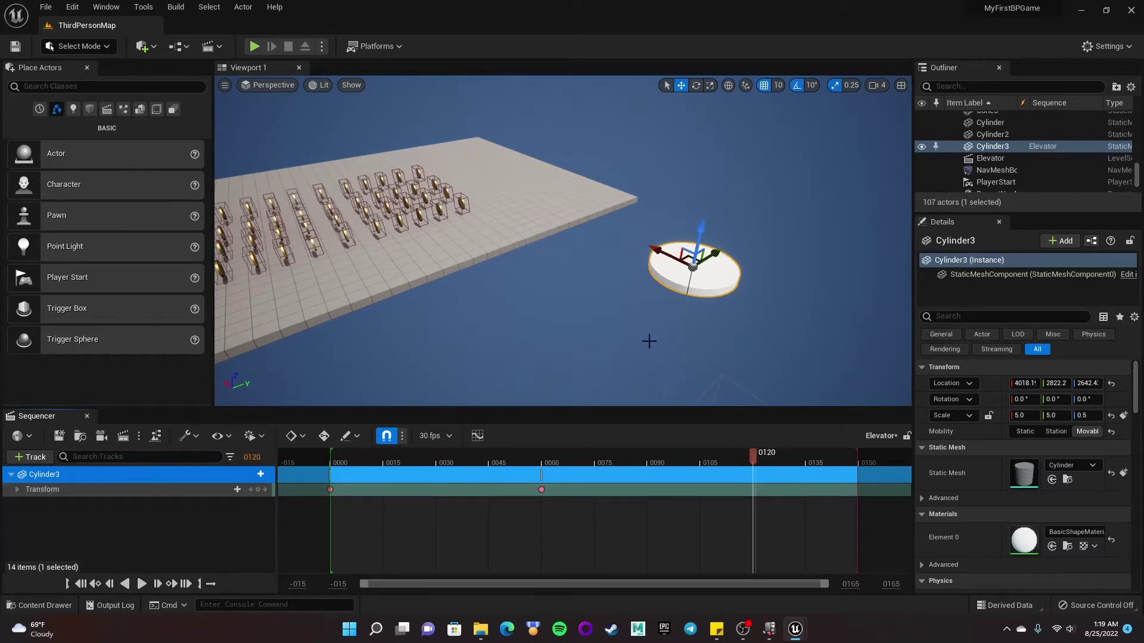
right_drag(689, 233, 709, 286)
key(s)
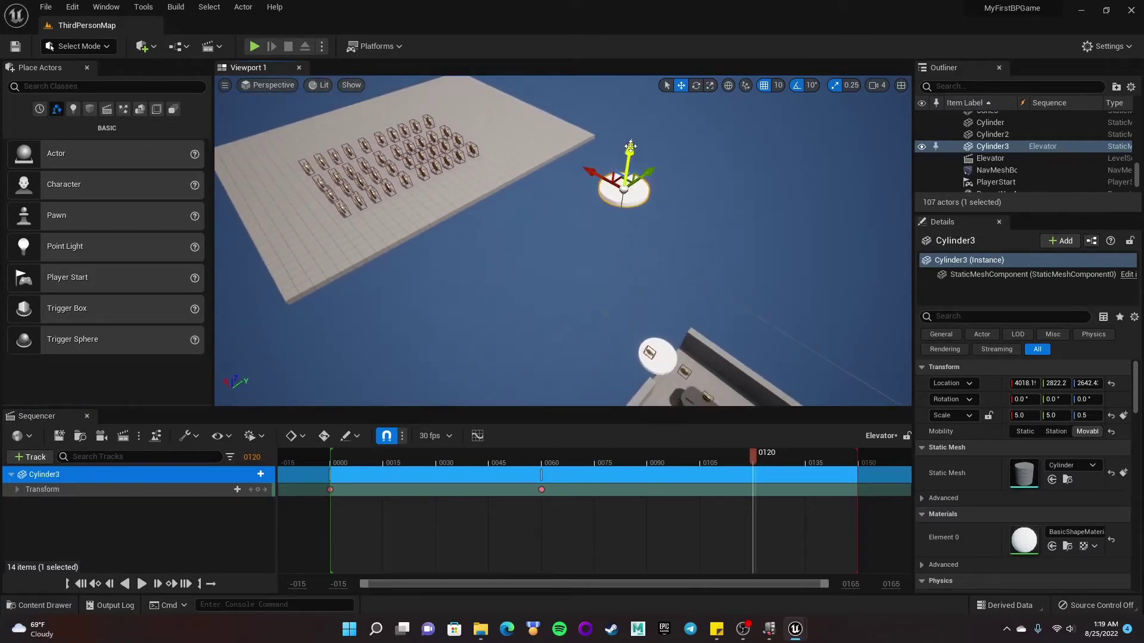
drag(632, 147, 625, 308)
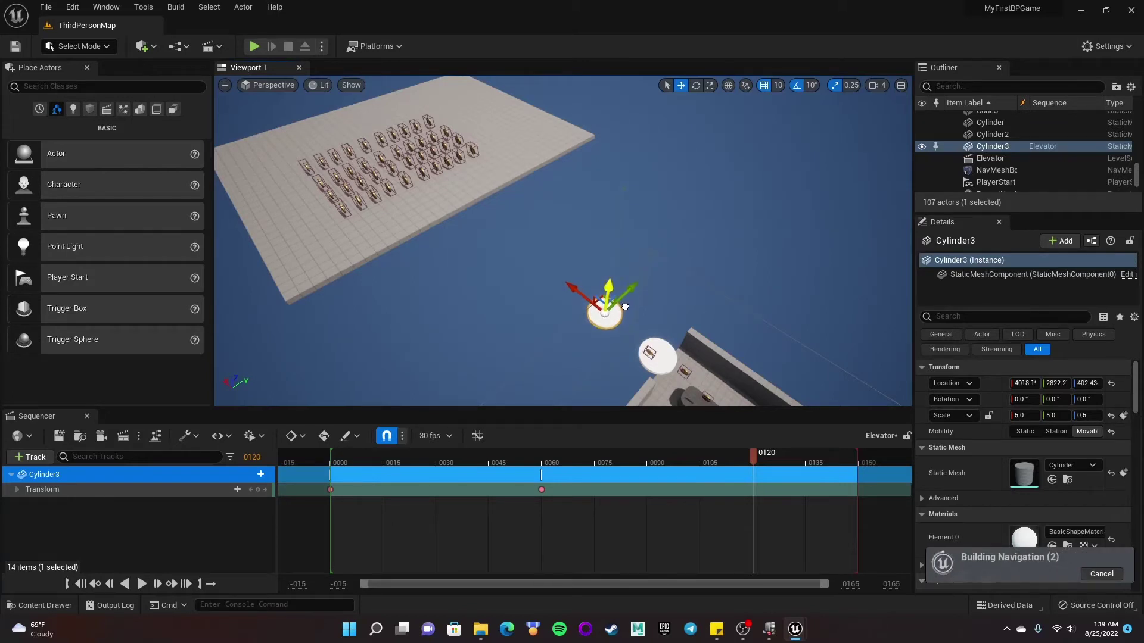
click(258, 489)
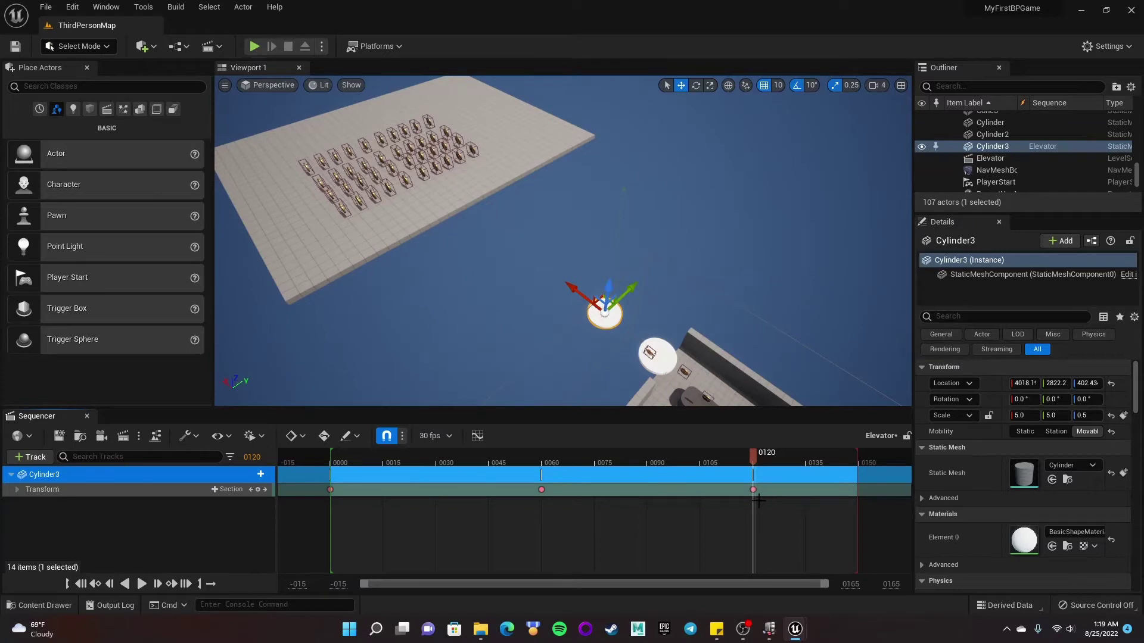
key(ctrl+z)
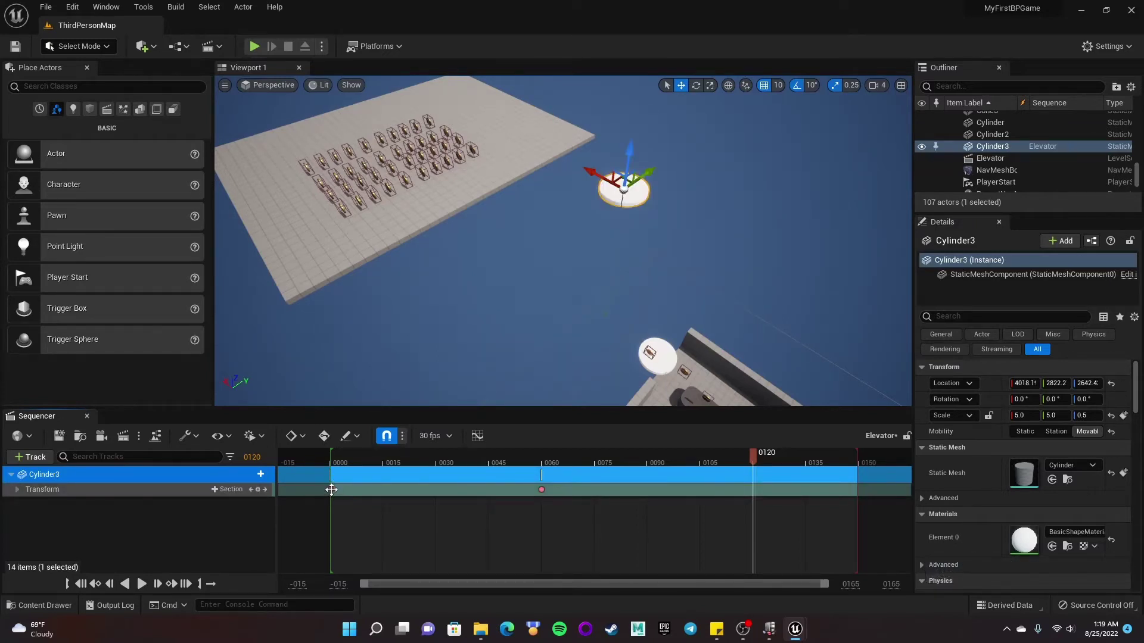
Duplicate the frame 0 transform keyframe to frame 120 and scrub the timeline to check the platform's descent.
alt+drag(331, 490, 757, 496)
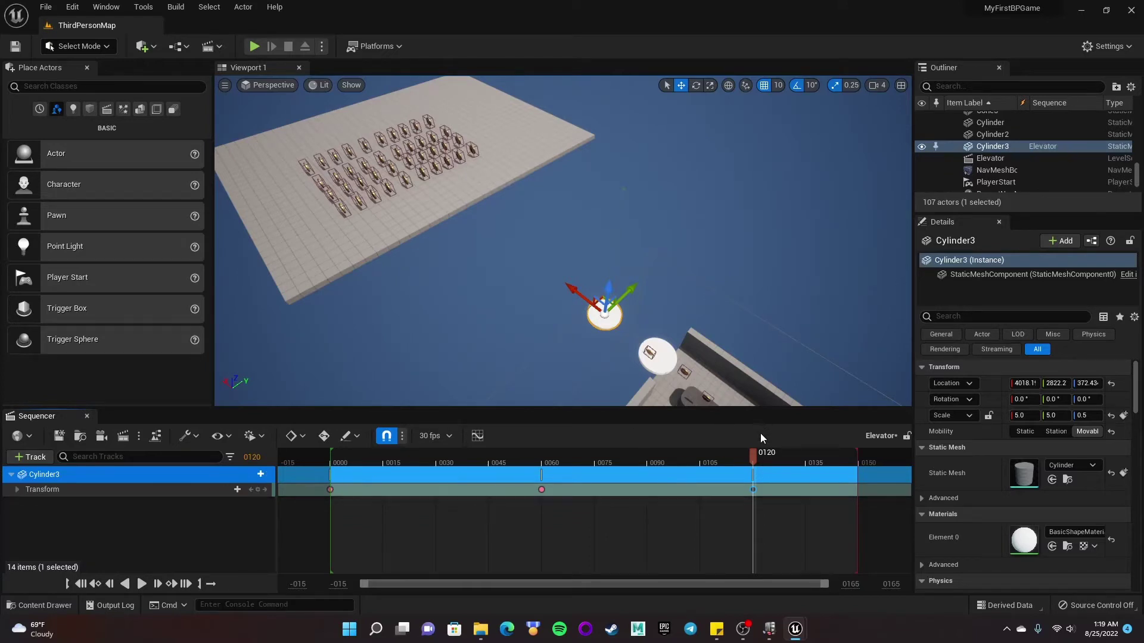
drag(752, 455, 610, 443)
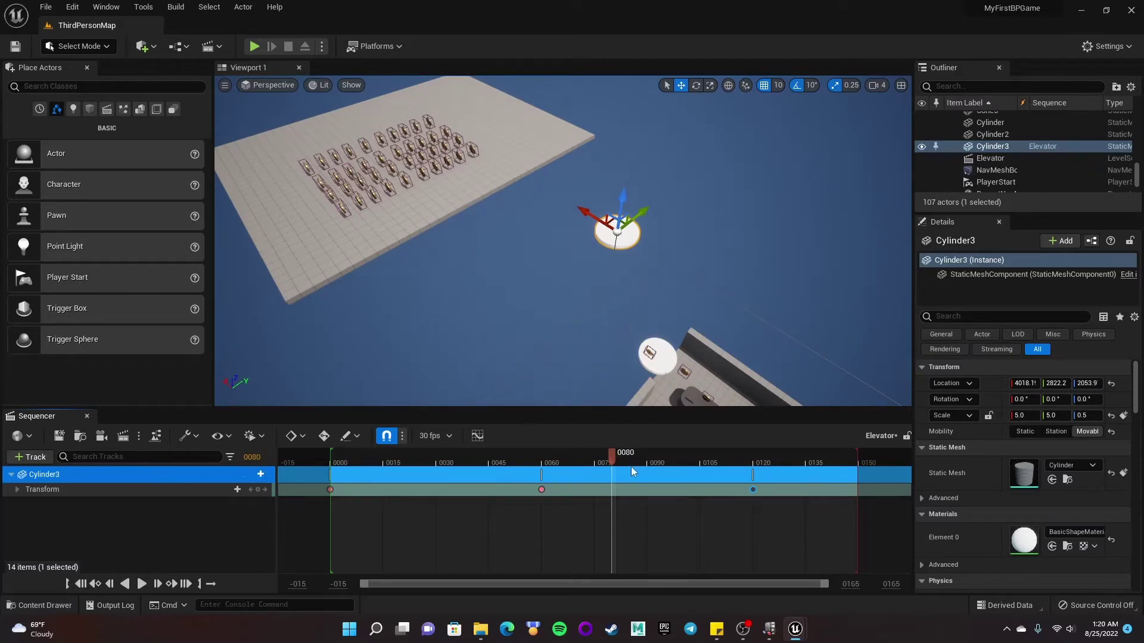
drag(614, 456, 559, 473)
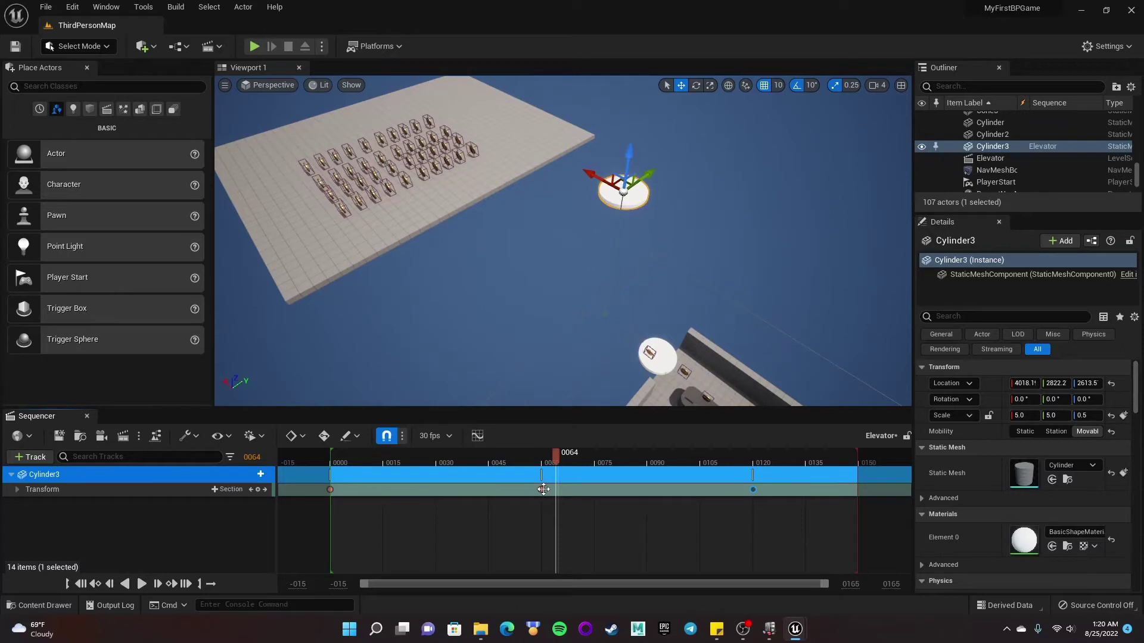
Duplicate the frame 60 transform keyframe to frames 50 and 70, and delete the original frame 60 keyframe.
drag(541, 489, 507, 489)
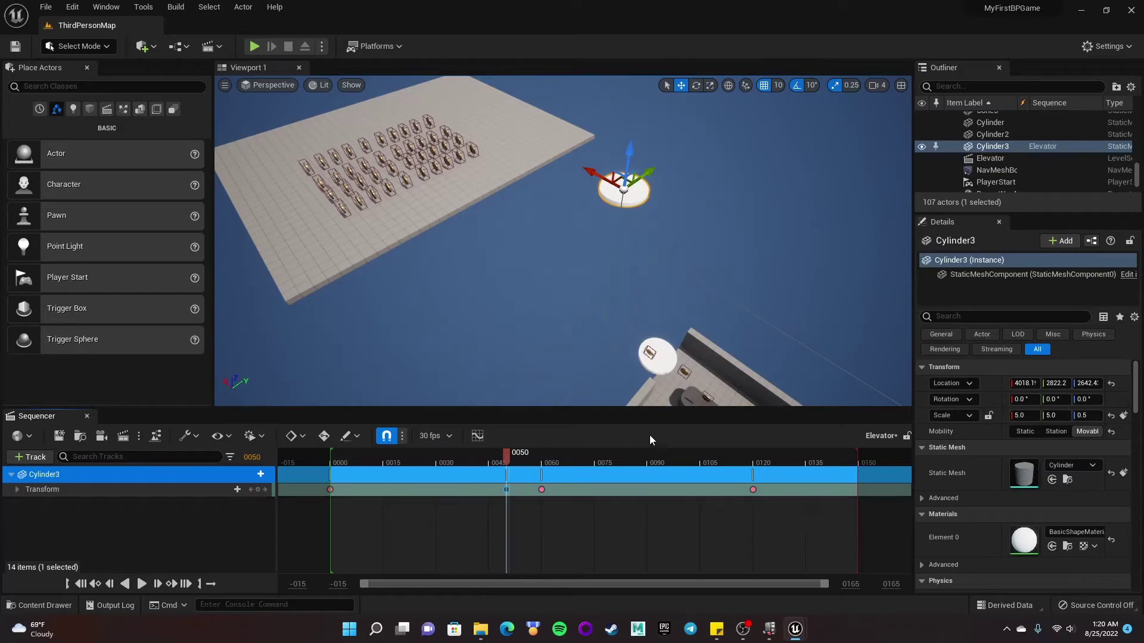
click(541, 489)
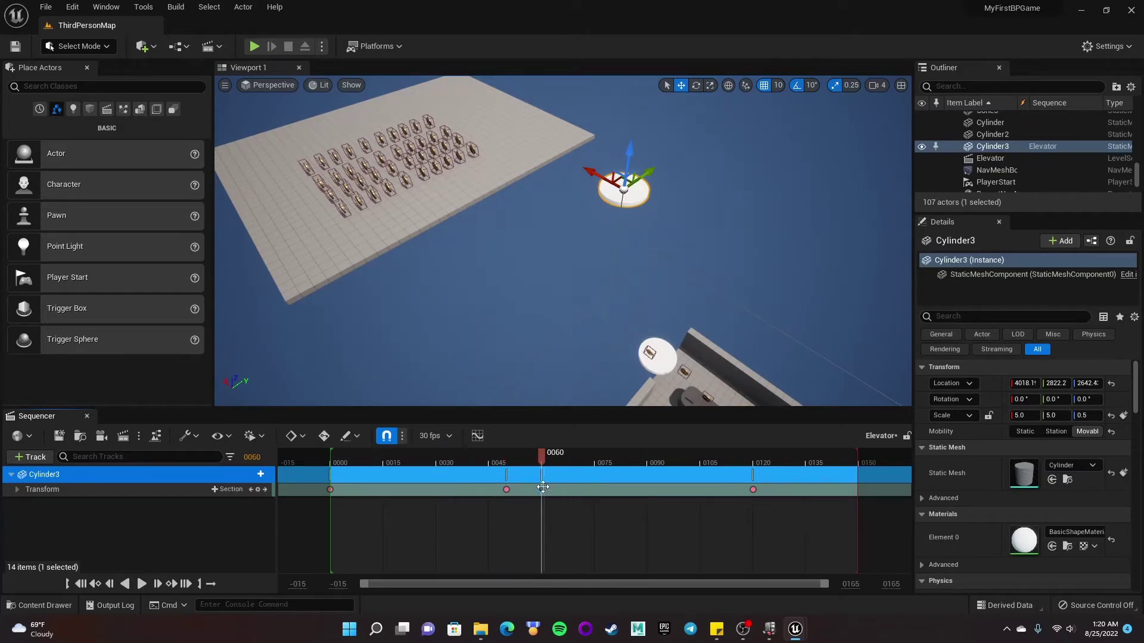
drag(540, 489, 576, 489)
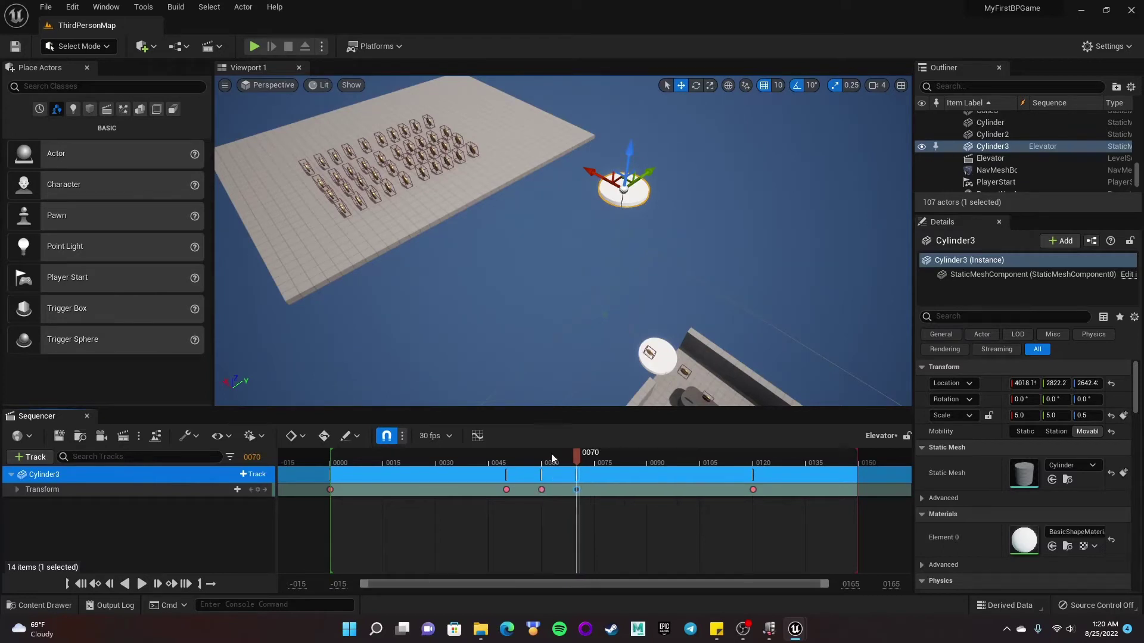
click(541, 490)
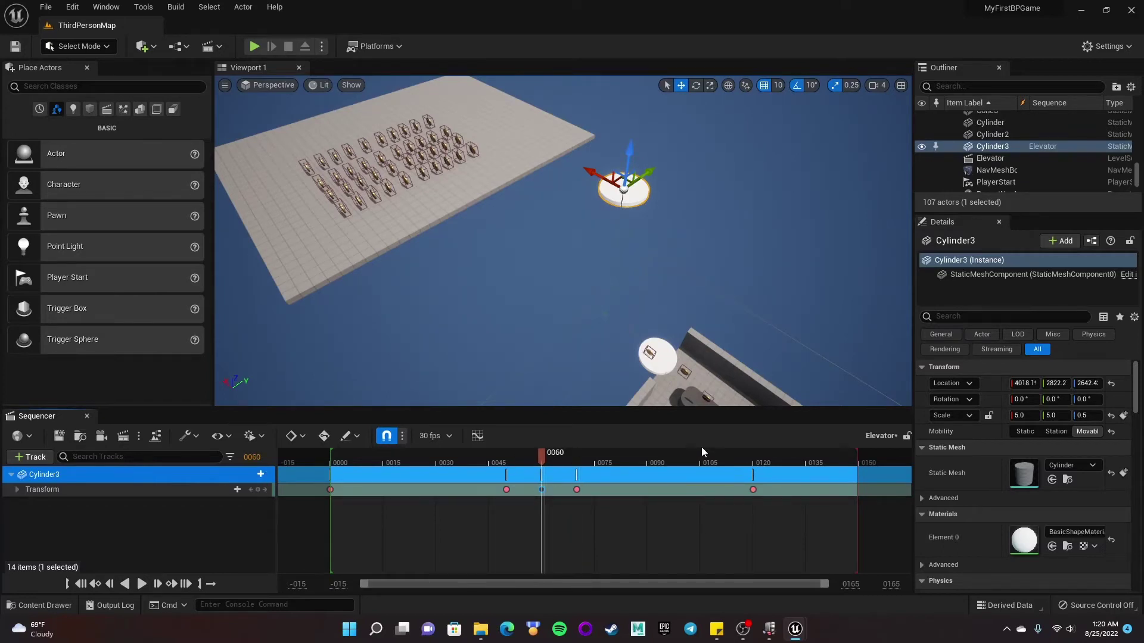
Set the end of the Elevator sequence's playback range to frame 120 and save the sequence.
drag(539, 453, 755, 489)
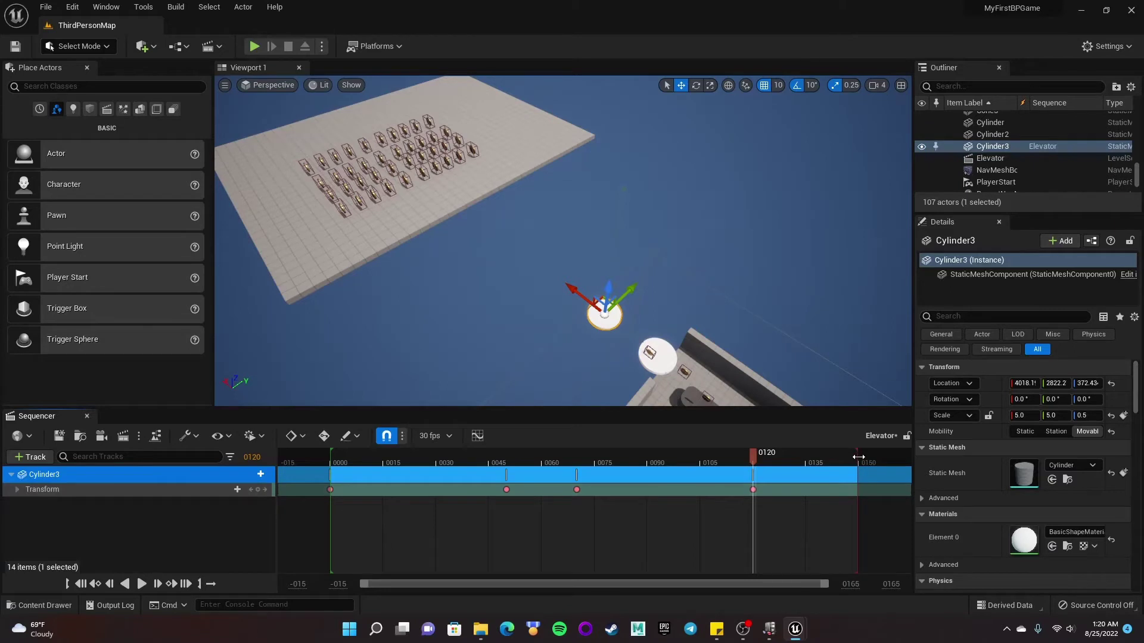
drag(849, 457, 755, 455)
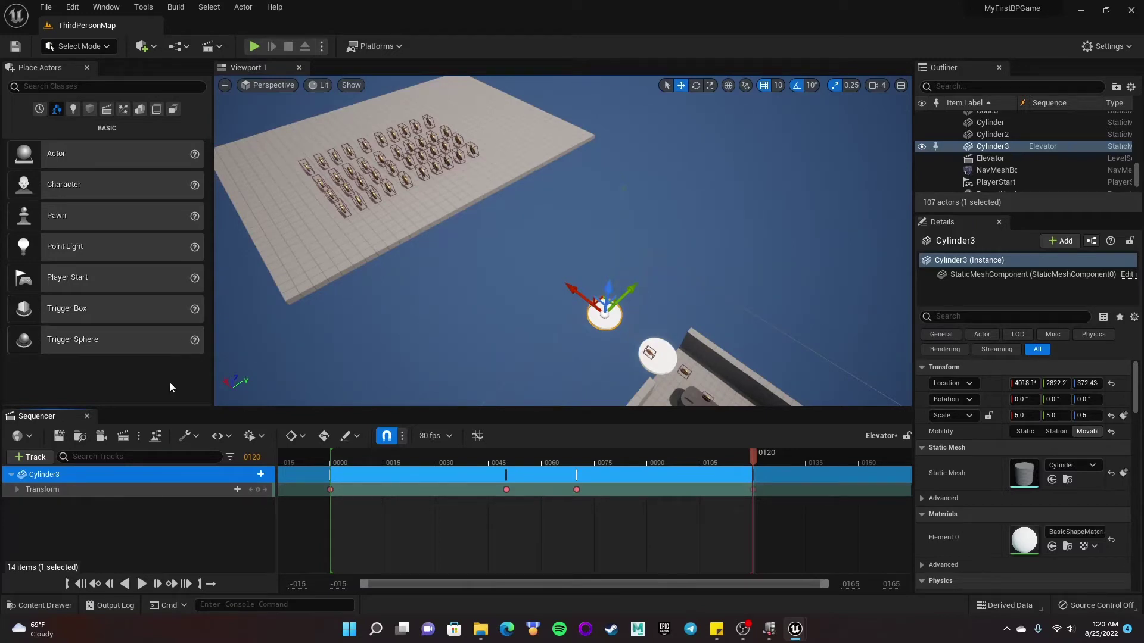
click(59, 437)
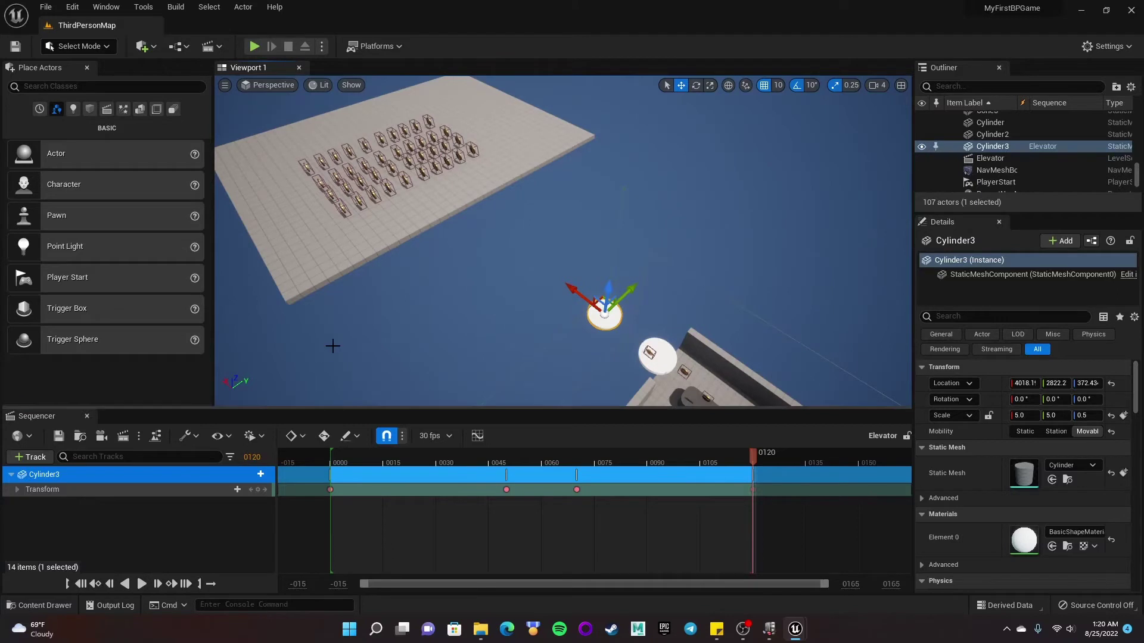
Select the Elevator sequence actor in the level, enable Auto Play and set its Loop option to Loop Indefinitely.
right_drag(549, 304, 608, 334)
right_drag(429, 313, 429, 313)
right_drag(572, 296, 572, 296)
click(581, 286)
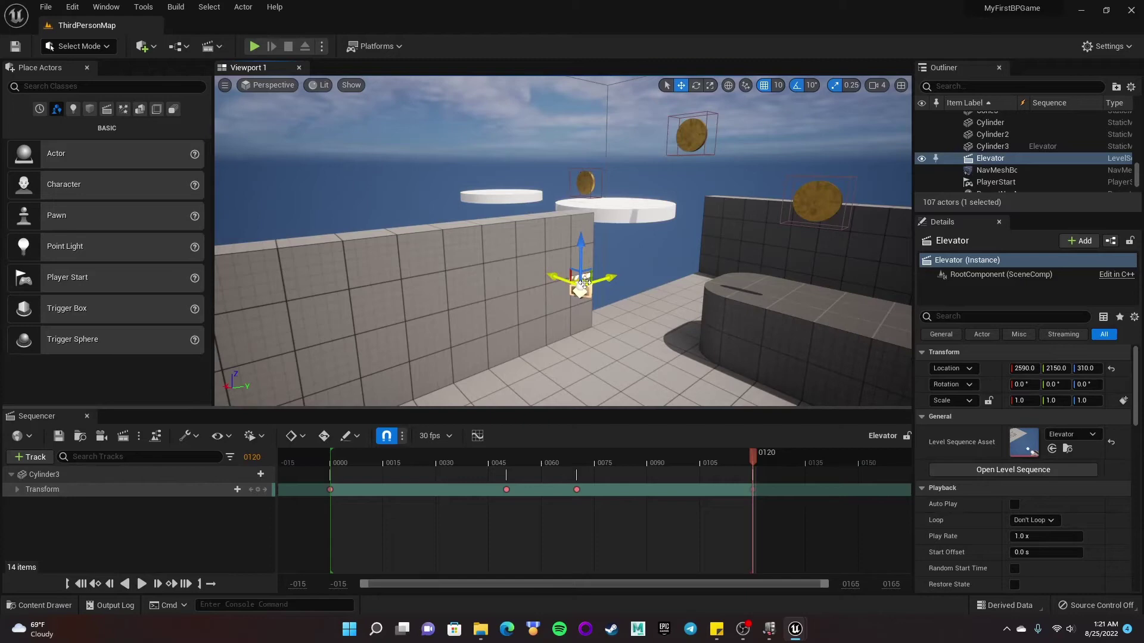
right_drag(552, 324, 551, 324)
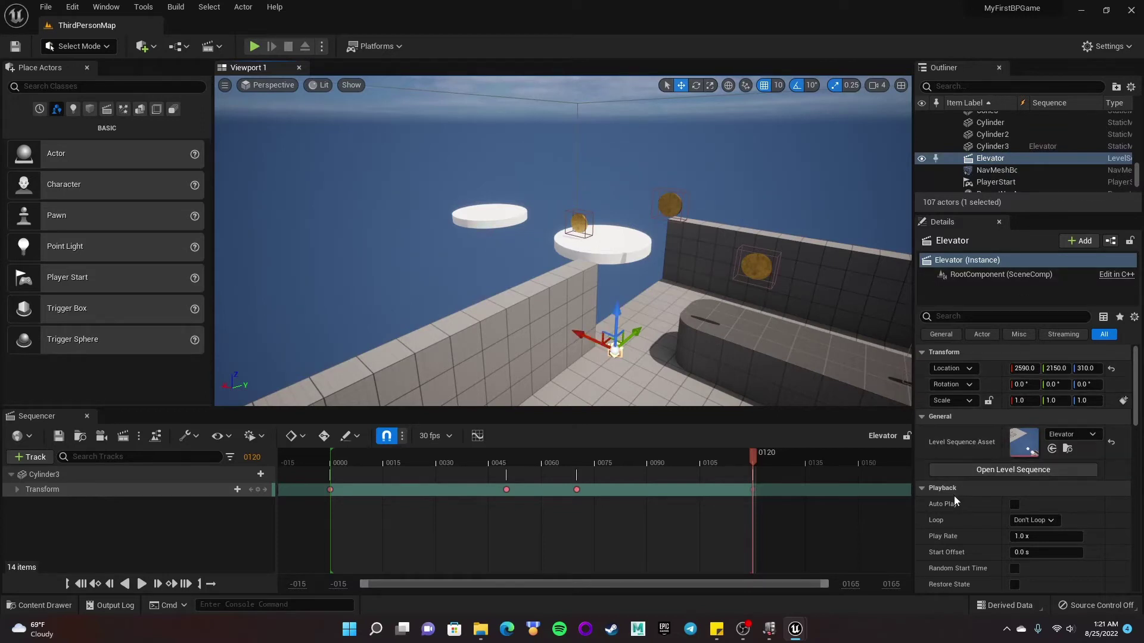
click(1014, 504)
click(1051, 521)
click(1036, 539)
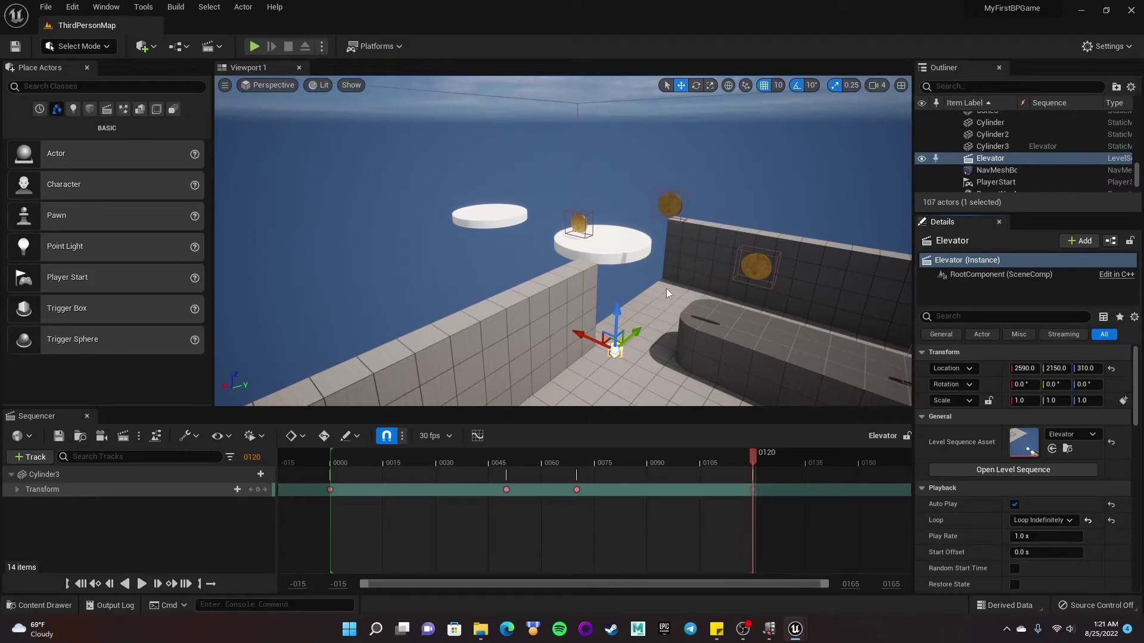
Play the level and run the character over the coin platform toward the moving elevator to test it, then stop the play session.
click(254, 47)
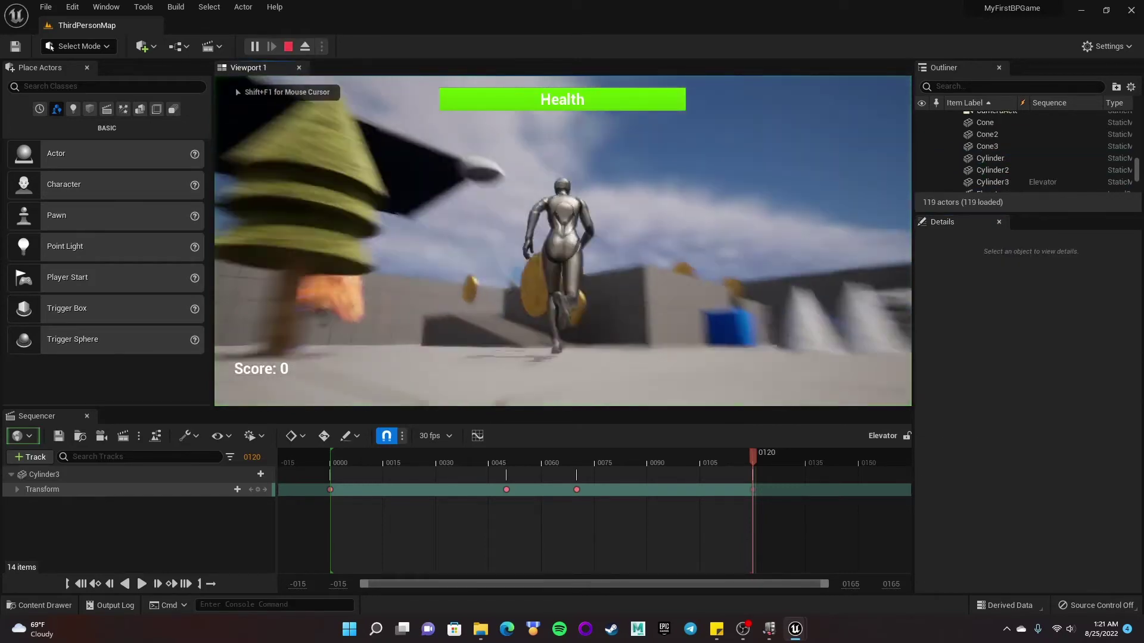
key(w)
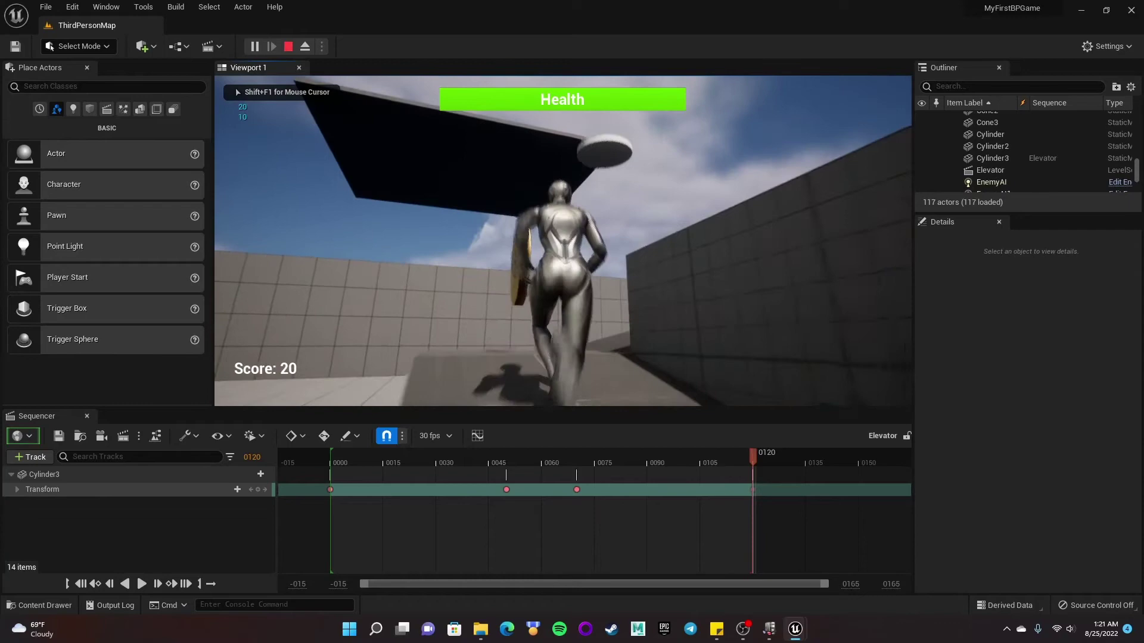
key(w)
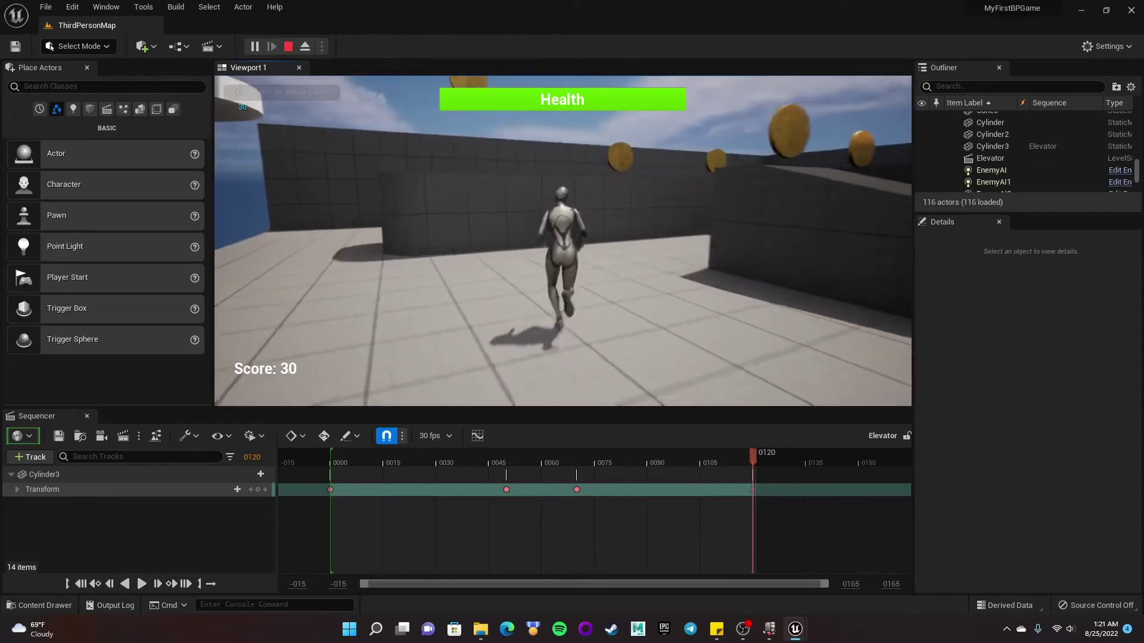
key(w)
key(space)
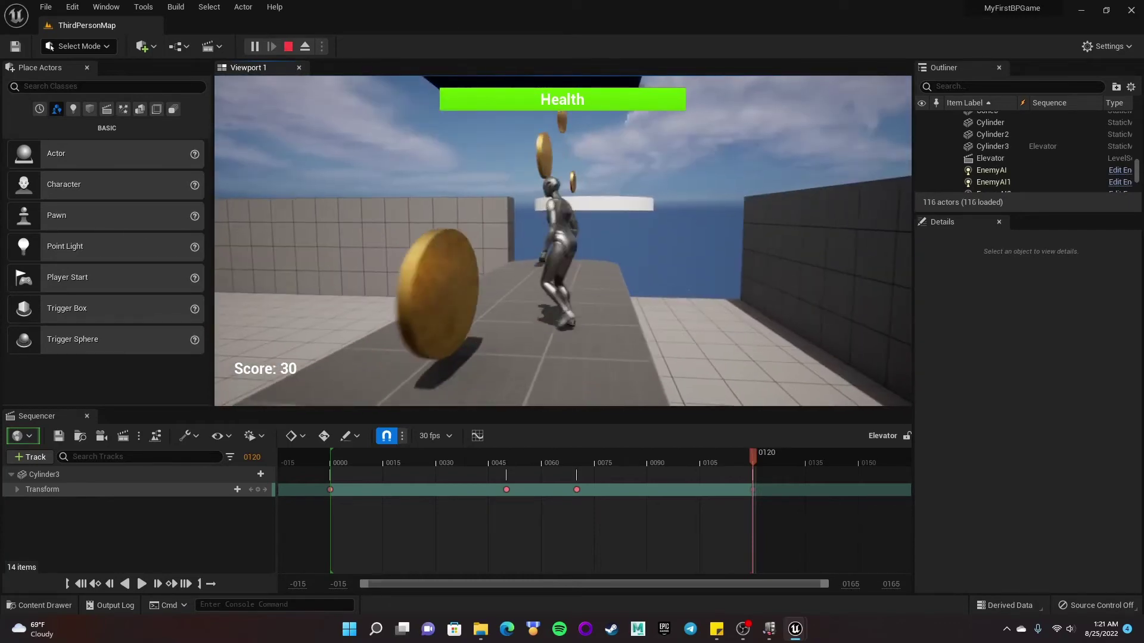
key(w)
key(space)
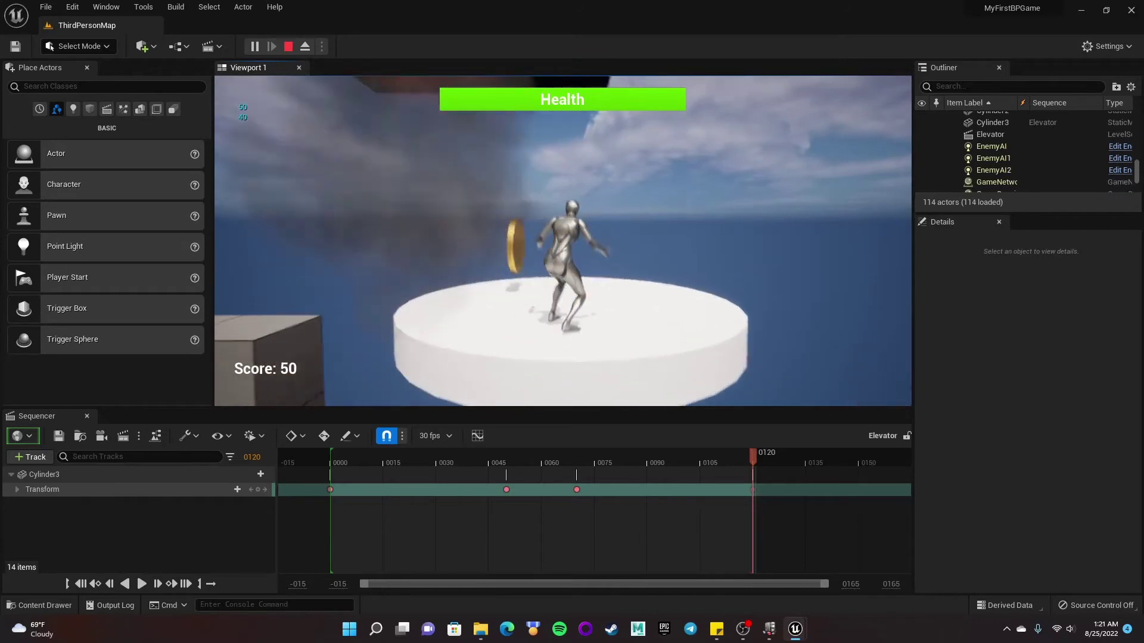
key(d)
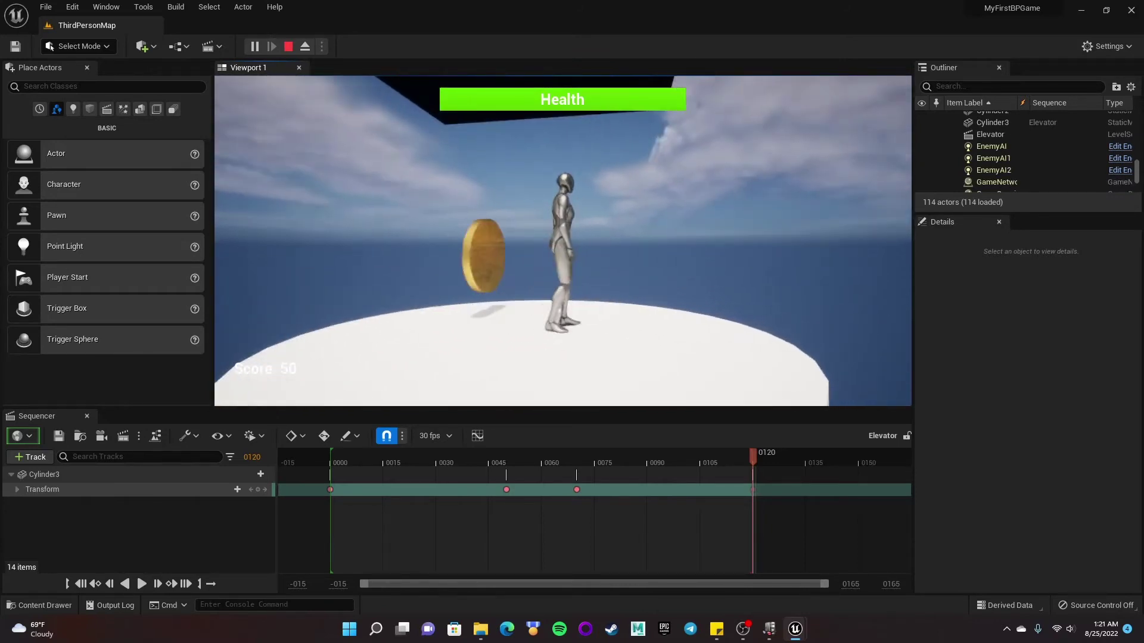
key(w)
key(space)
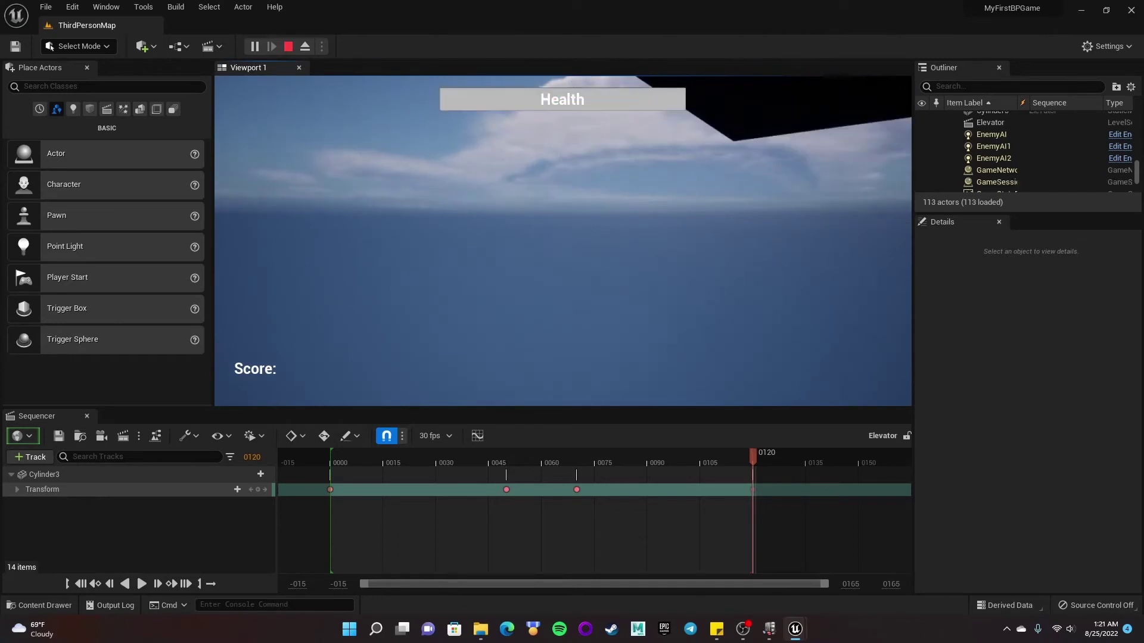
key(Escape)
Disable Auto Play for the Elevator sequence actor and set its Loop option to Don't Loop.
key(e)
right_drag(871, 347, 870, 347)
key(s)
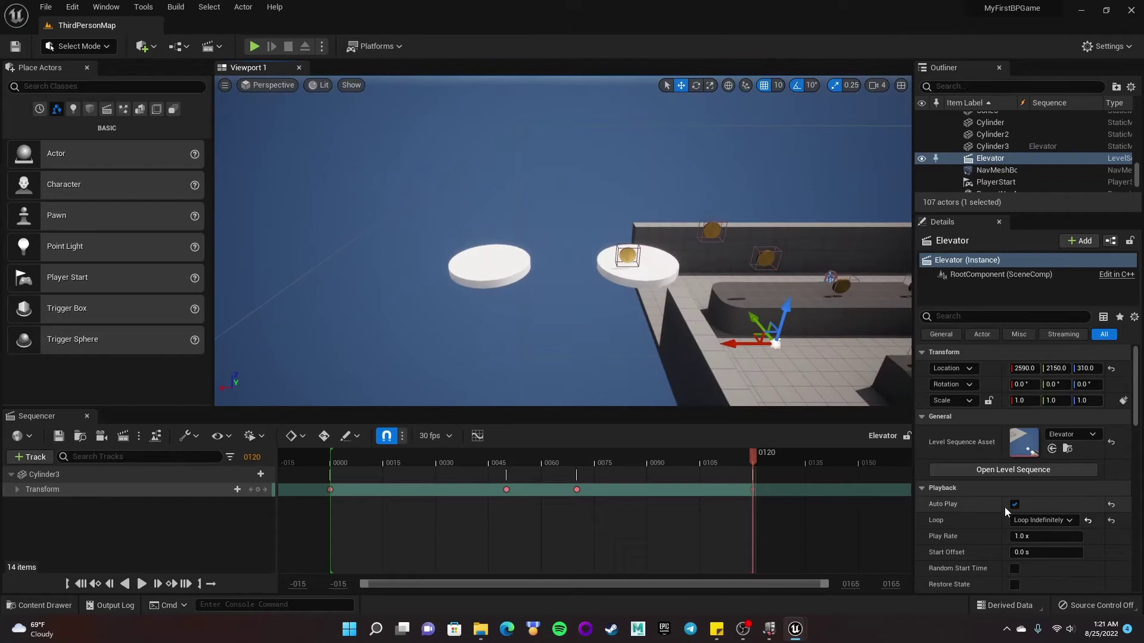
click(1015, 504)
click(1057, 521)
click(1039, 532)
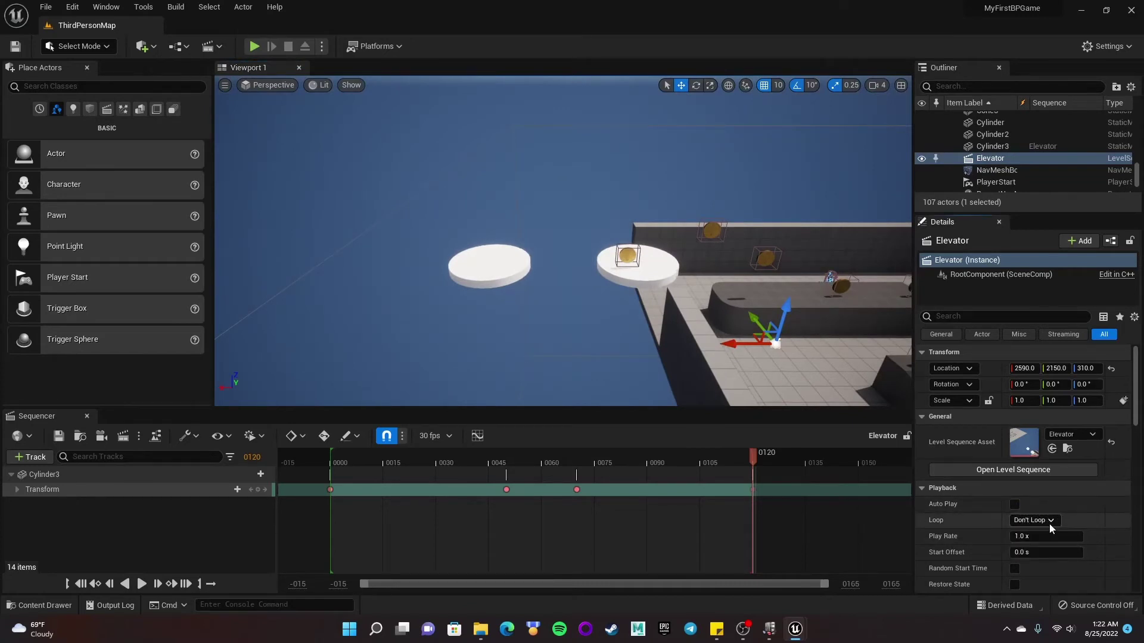
Place a Trigger Box on top of the elevator cylinder platform at about X 4010, Y 2800, Z 400.
right_drag(599, 306, 598, 306)
right_drag(514, 289, 513, 289)
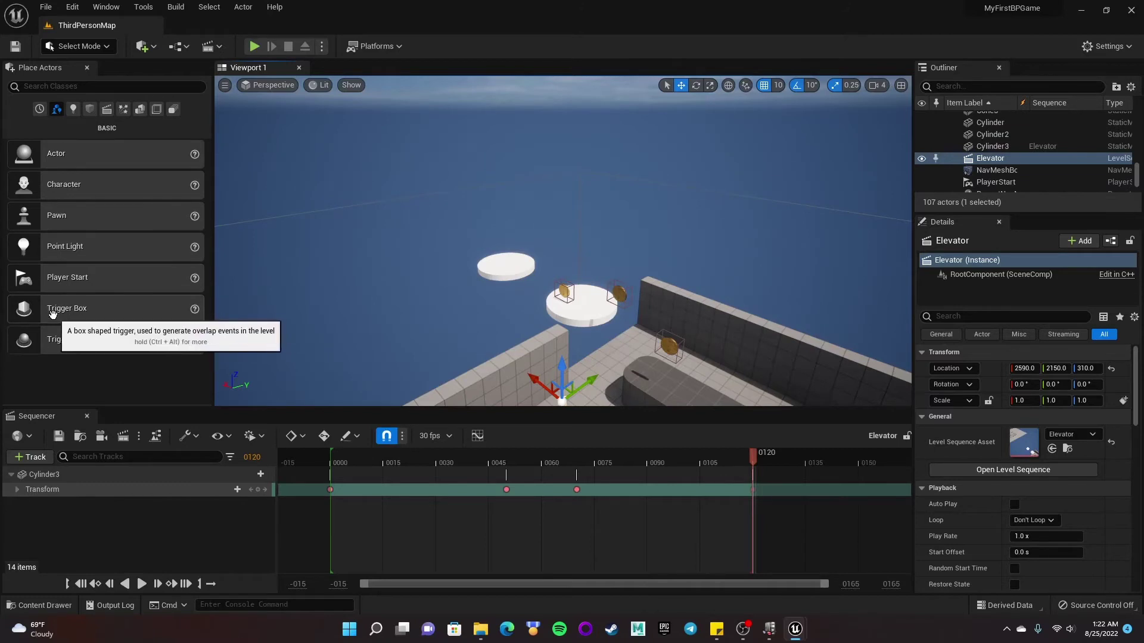
drag(46, 314, 506, 264)
key(f)
mouse_move(575, 265)
right_down()
mouse_move(715, 257)
mouse_move(576, 266)
right_up()
Scale the trigger box horizontally across the platform to a box extent of about 116 in X and 119 in Y.
key(r)
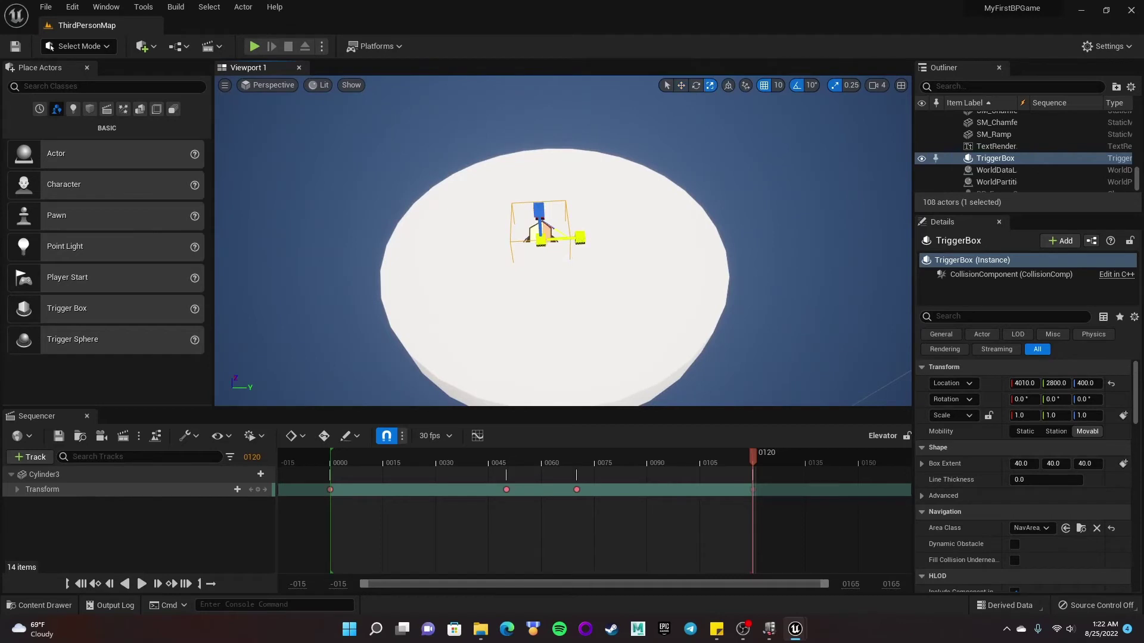
drag(581, 238, 625, 240)
right_drag(545, 238, 655, 245)
right_drag(475, 244, 476, 244)
key(f)
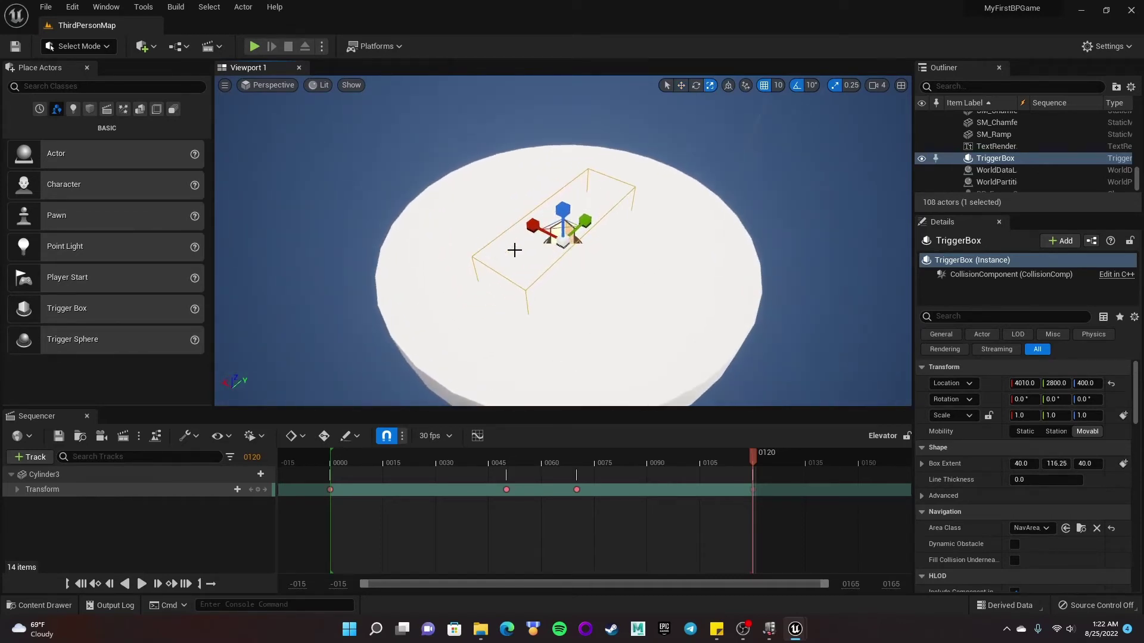
drag(531, 226, 490, 205)
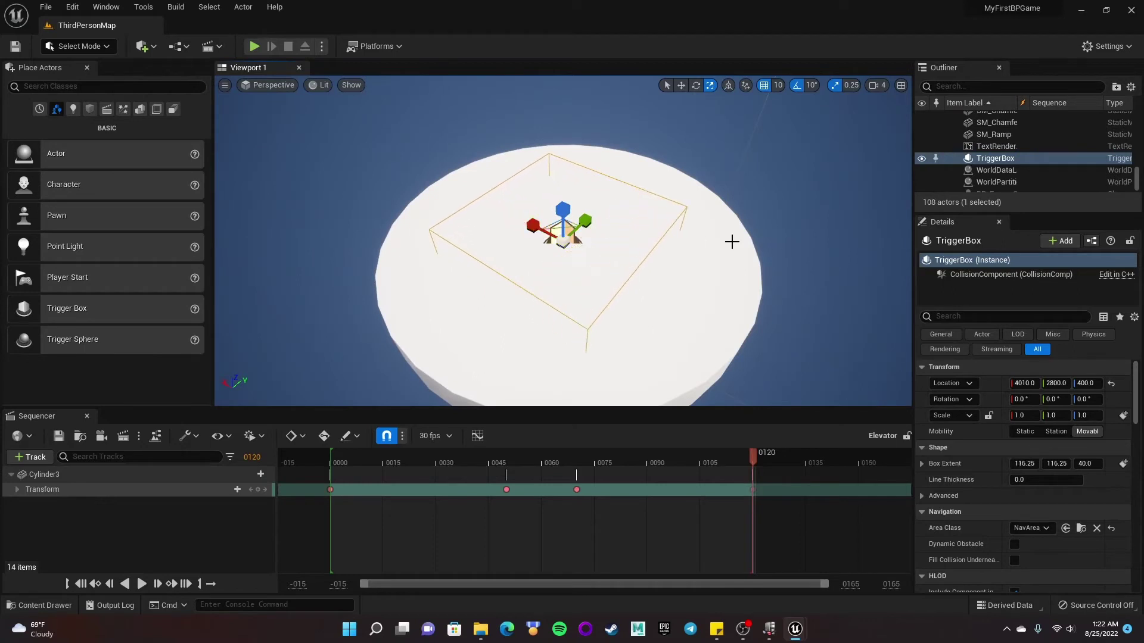
drag(585, 221, 589, 219)
right_drag(589, 220, 669, 233)
Move the trigger box to Y 2820 and enlarge its box extent to about 145 in X and 151 in Y.
key(w)
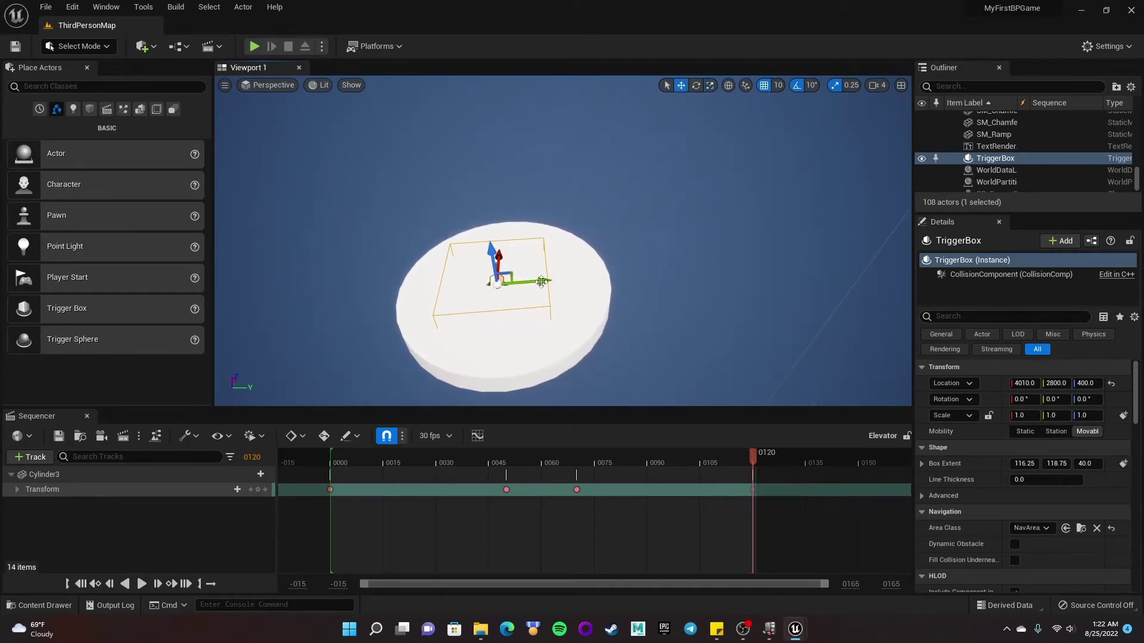
mouse_move(548, 282)
mouse_down()
mouse_move(560, 282)
mouse_move(547, 277)
mouse_up()
key(r)
right_drag(414, 278, 519, 277)
key(a)
drag(606, 267, 595, 265)
right_drag(596, 265, 581, 176)
key(q)
key(s)
right_drag(584, 224, 612, 270)
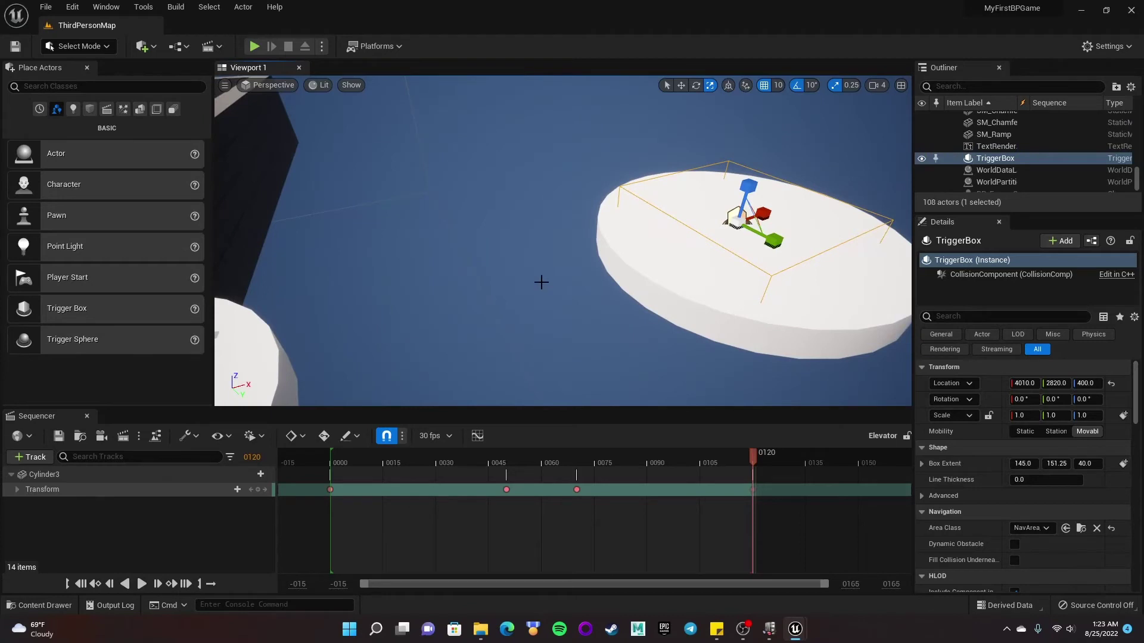
Shift the trigger box along the X axis to 4030 to center it on the platform.
key(f)
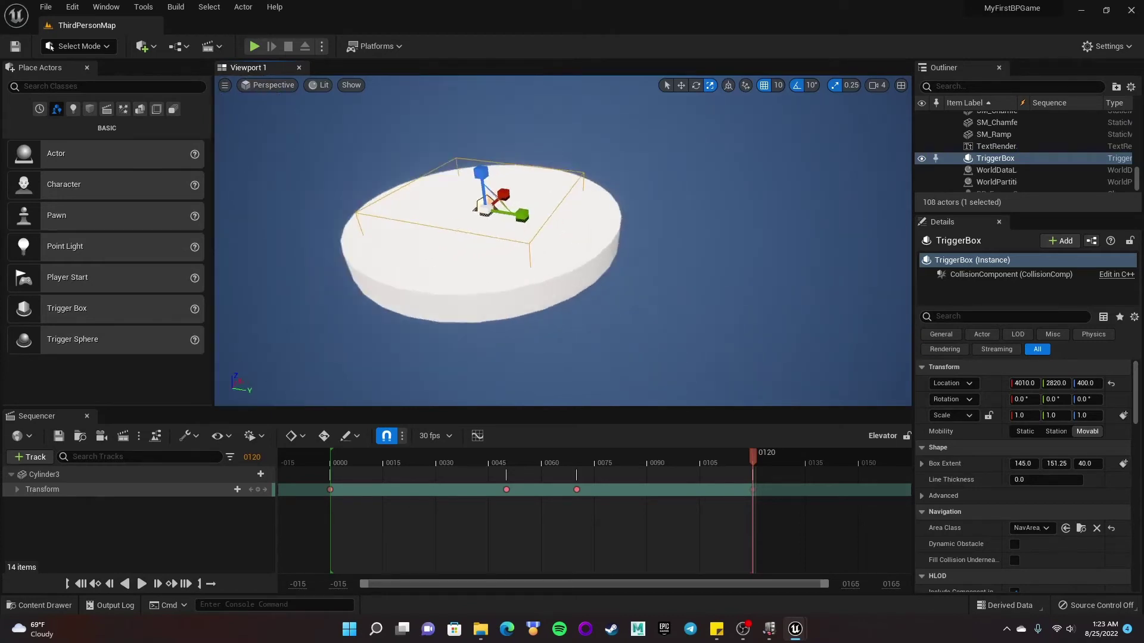
right_drag(563, 241, 605, 234)
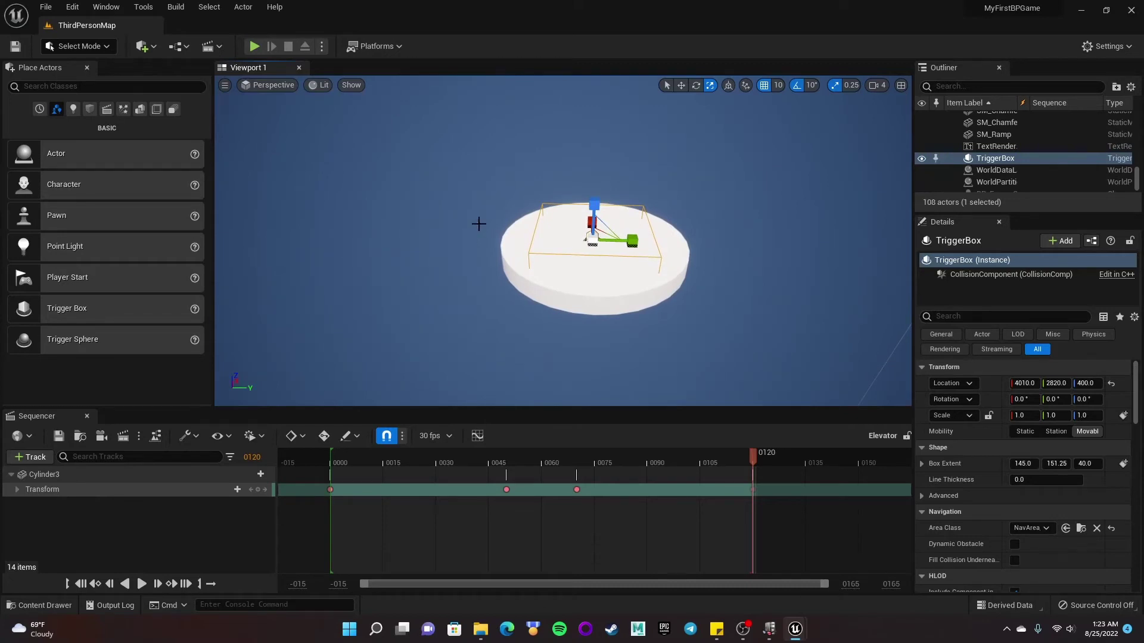
key(w)
mouse_move(607, 209)
right_down()
mouse_move(605, 188)
mouse_move(624, 219)
right_up()
drag(574, 224, 581, 223)
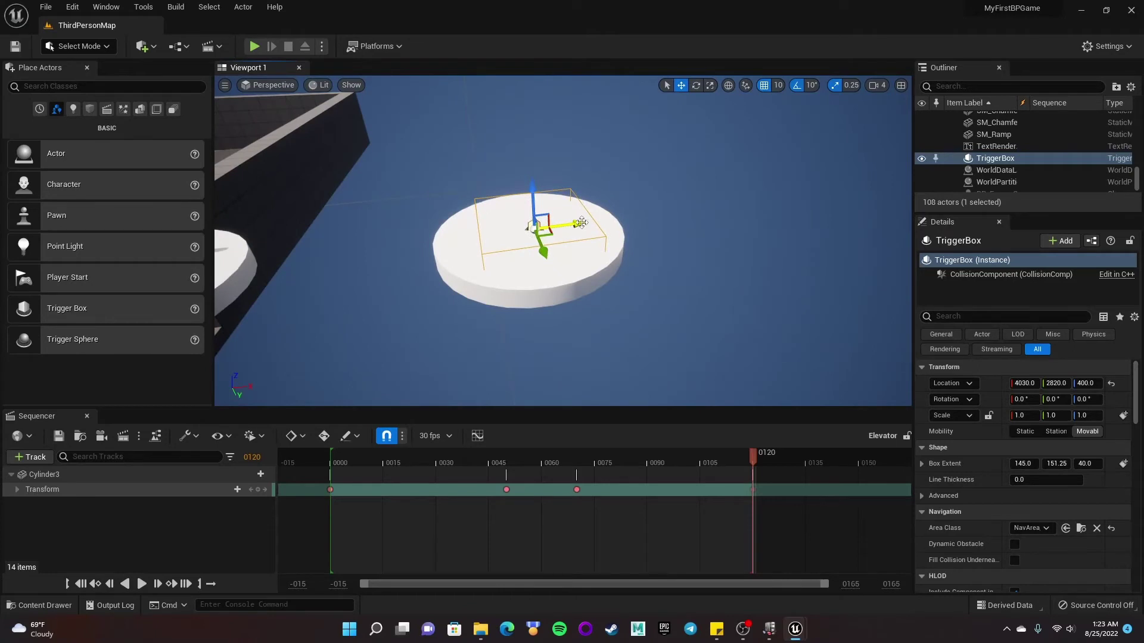
right_drag(581, 222, 387, 274)
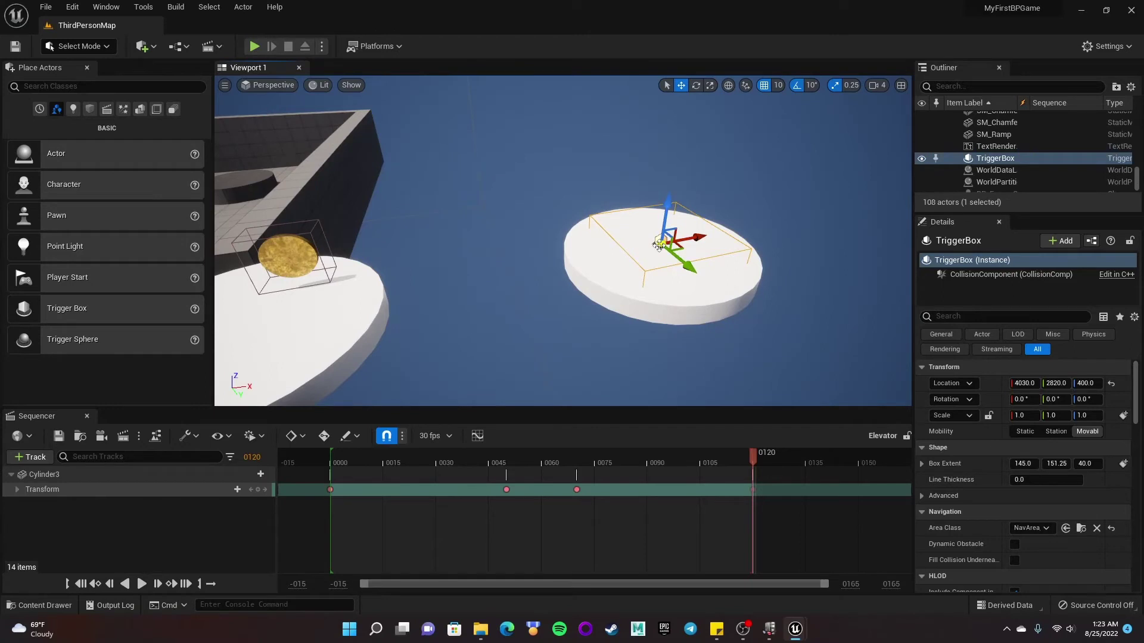
right_drag(662, 286, 688, 286)
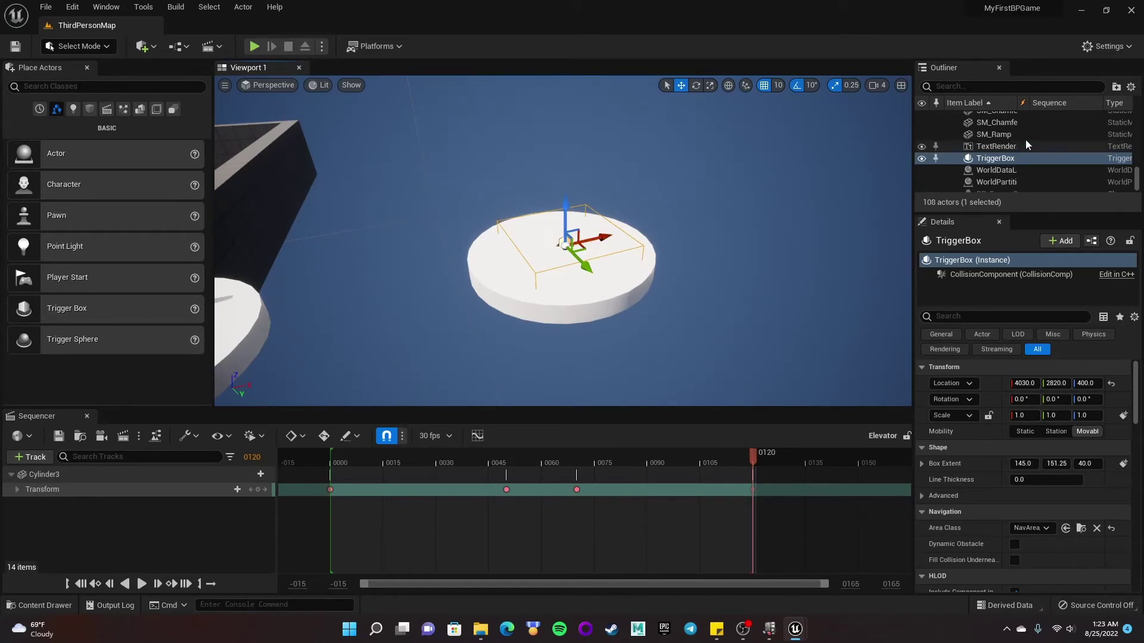
Open the Level Blueprint with the TriggerBox actor selected in the level.
click(994, 160)
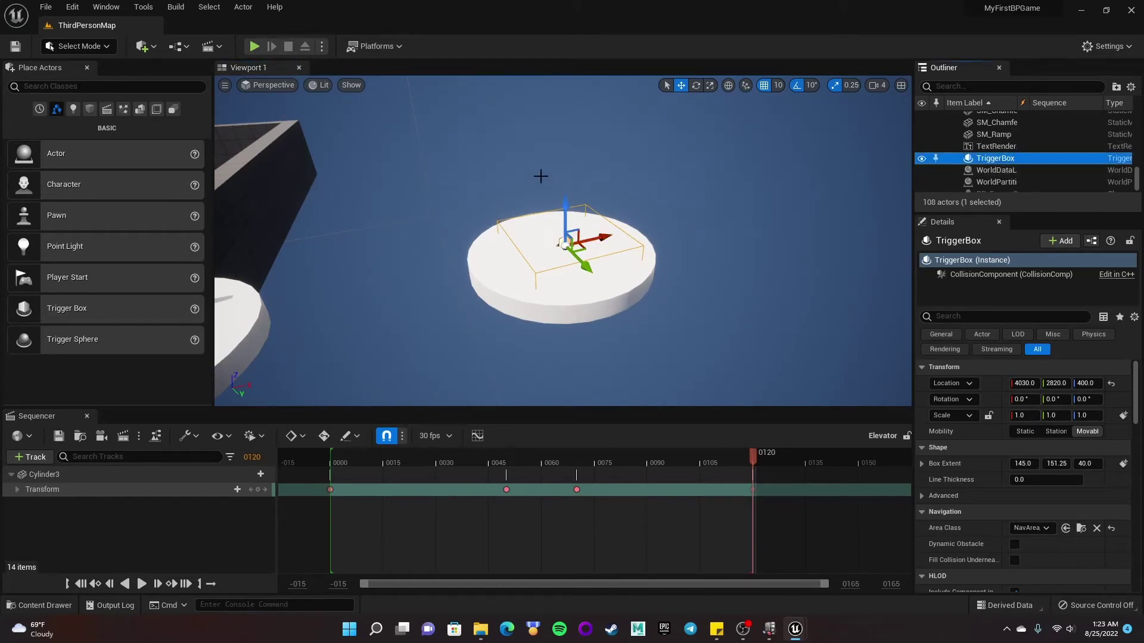
click(188, 52)
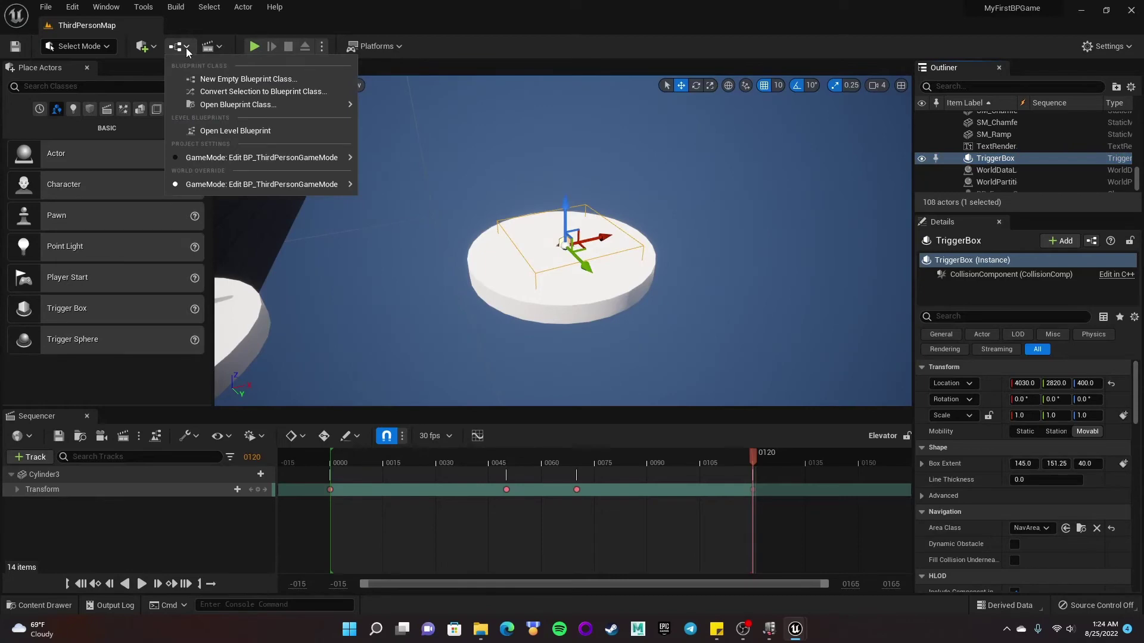
click(237, 131)
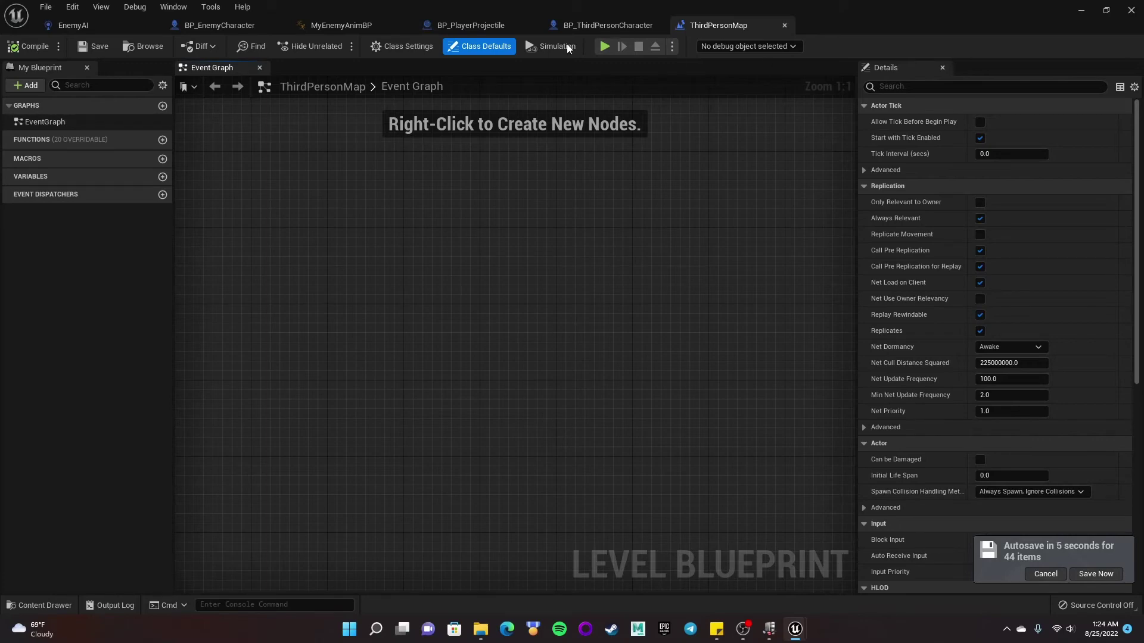
click(1081, 11)
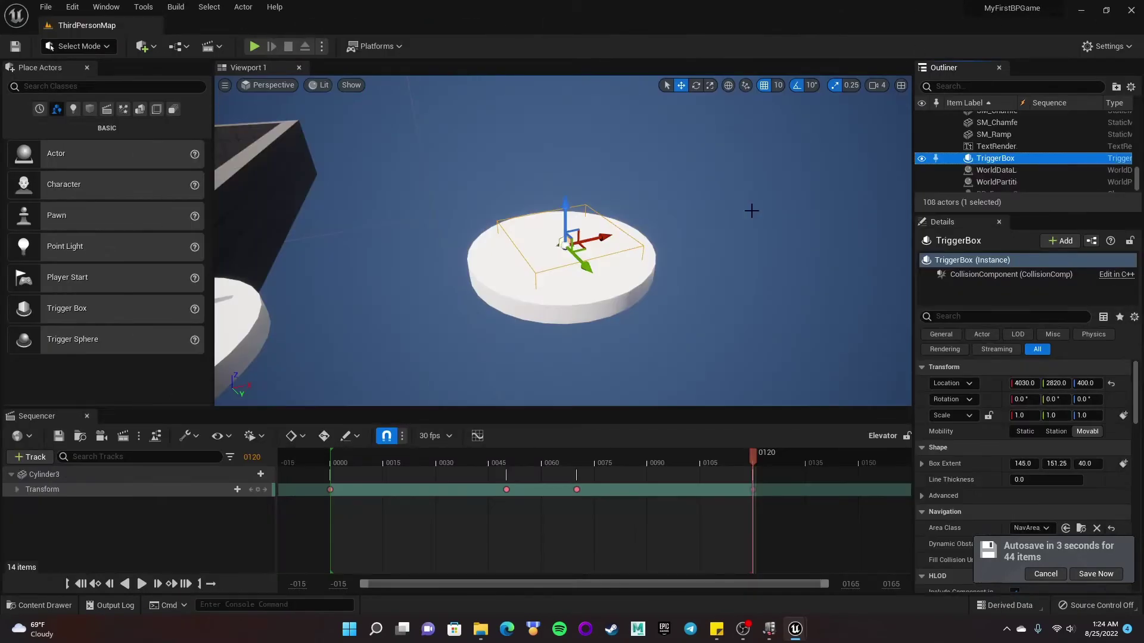
click(1001, 157)
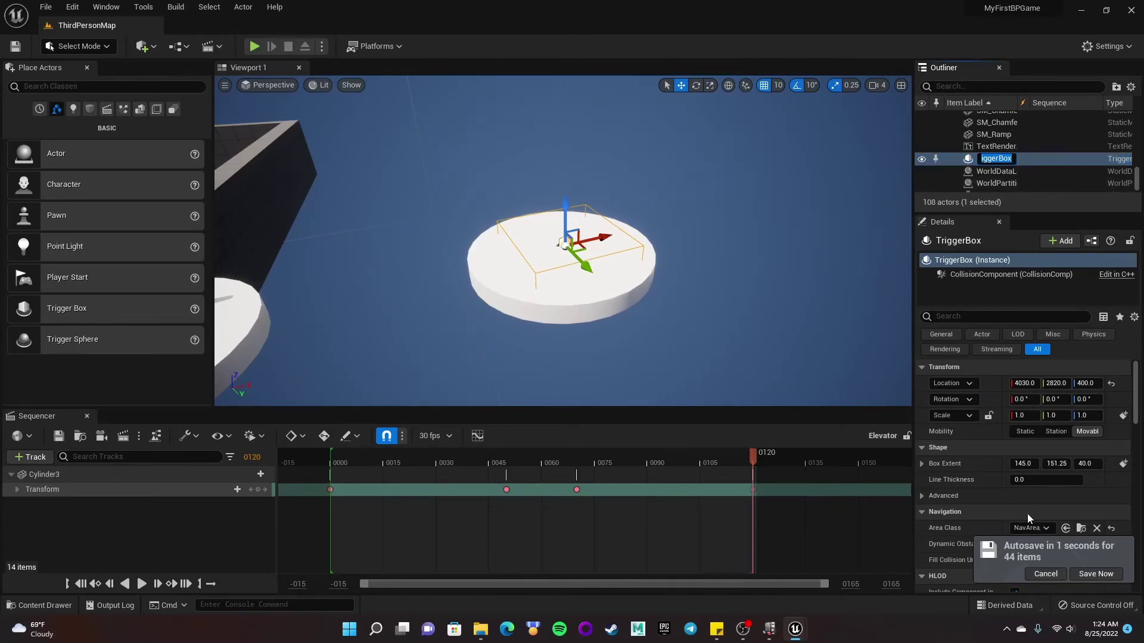
click(178, 46)
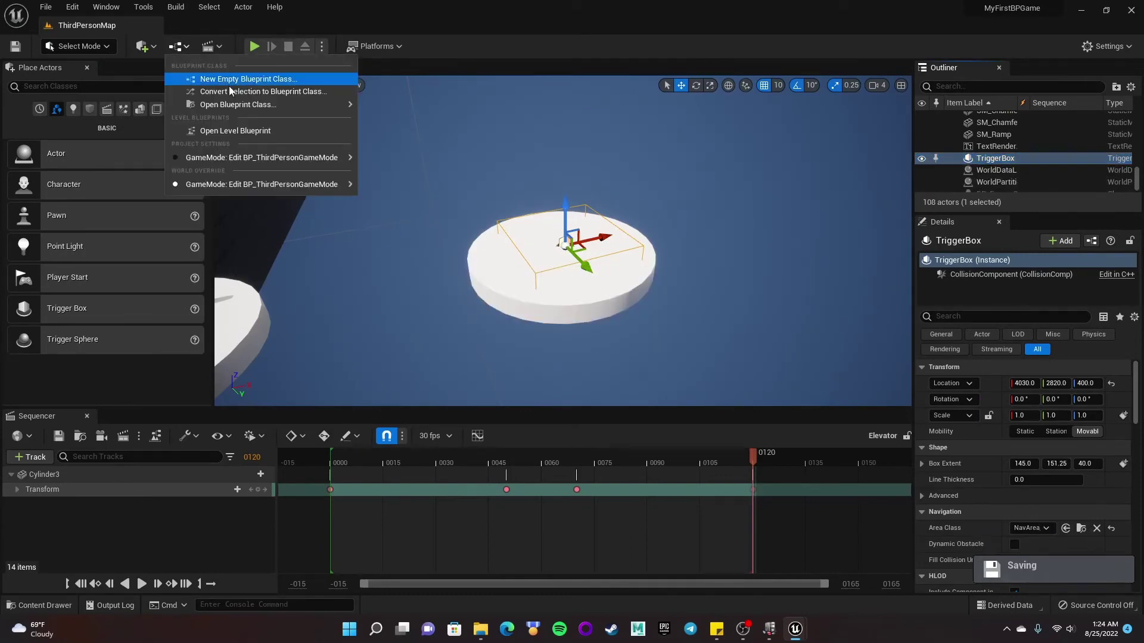
click(239, 131)
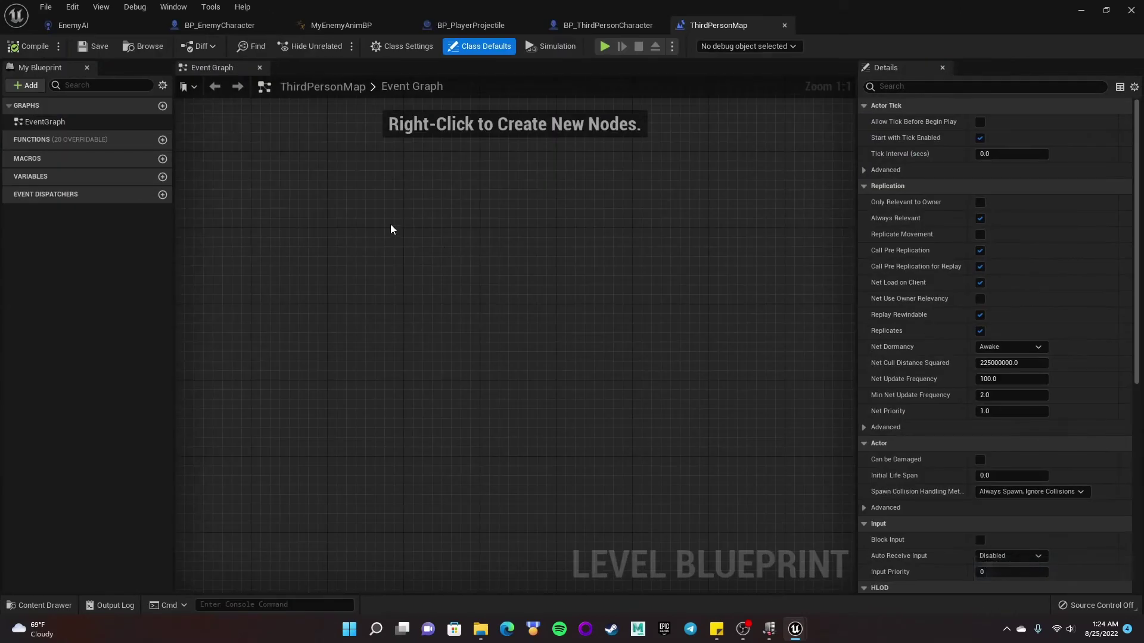
Add an On Actor Begin Overlap collision event for the trigger box to the event graph and shift its node toward the left.
right_click(391, 223)
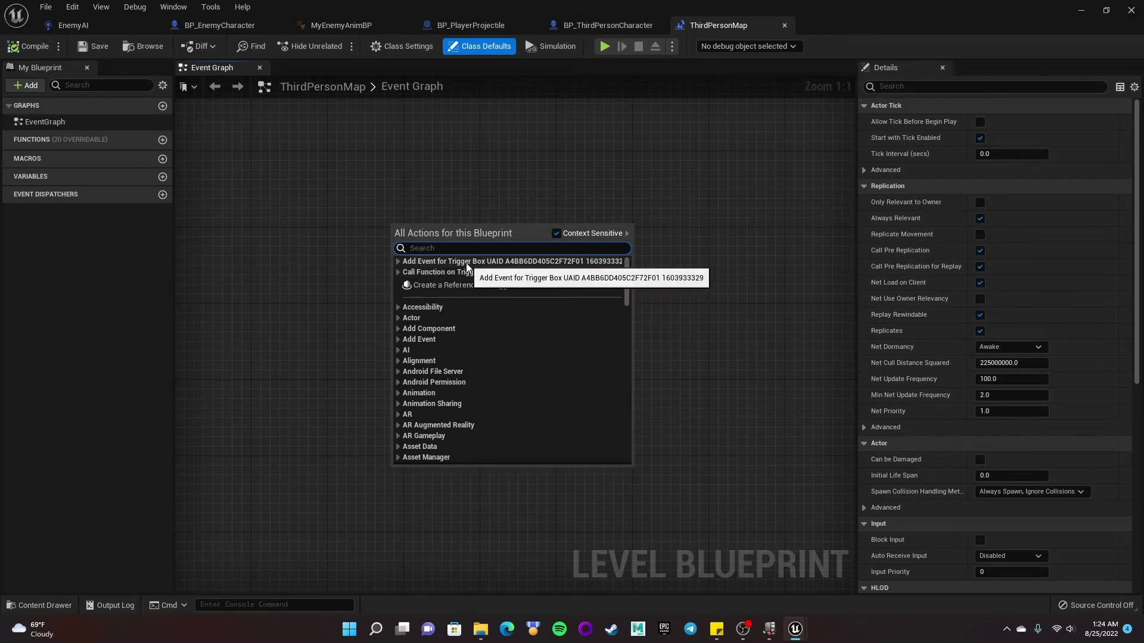
click(398, 261)
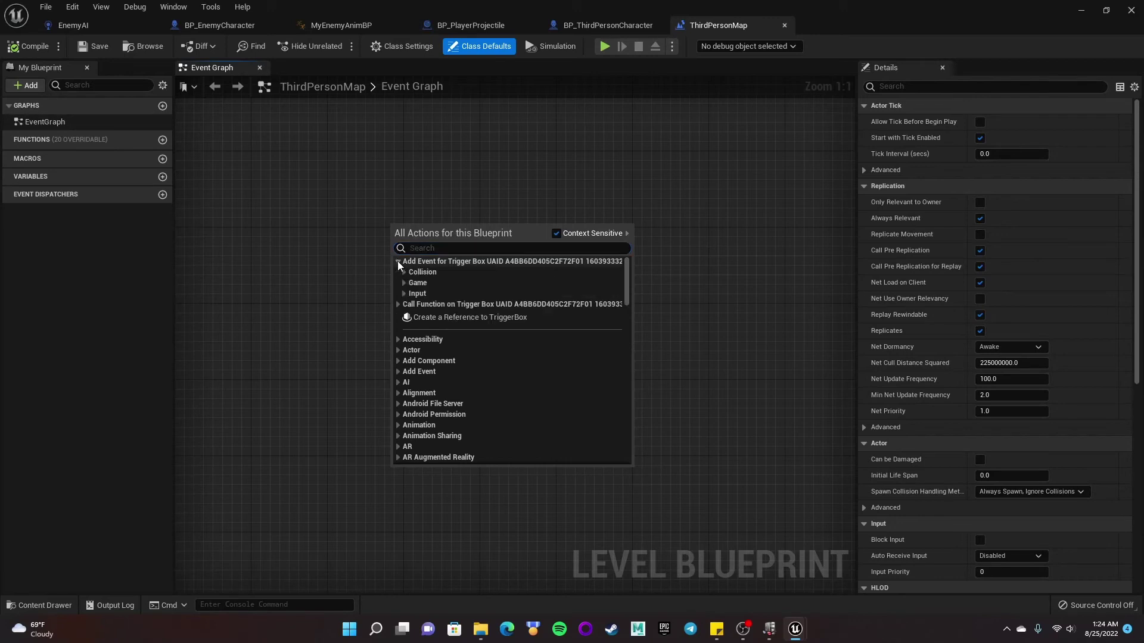
click(404, 272)
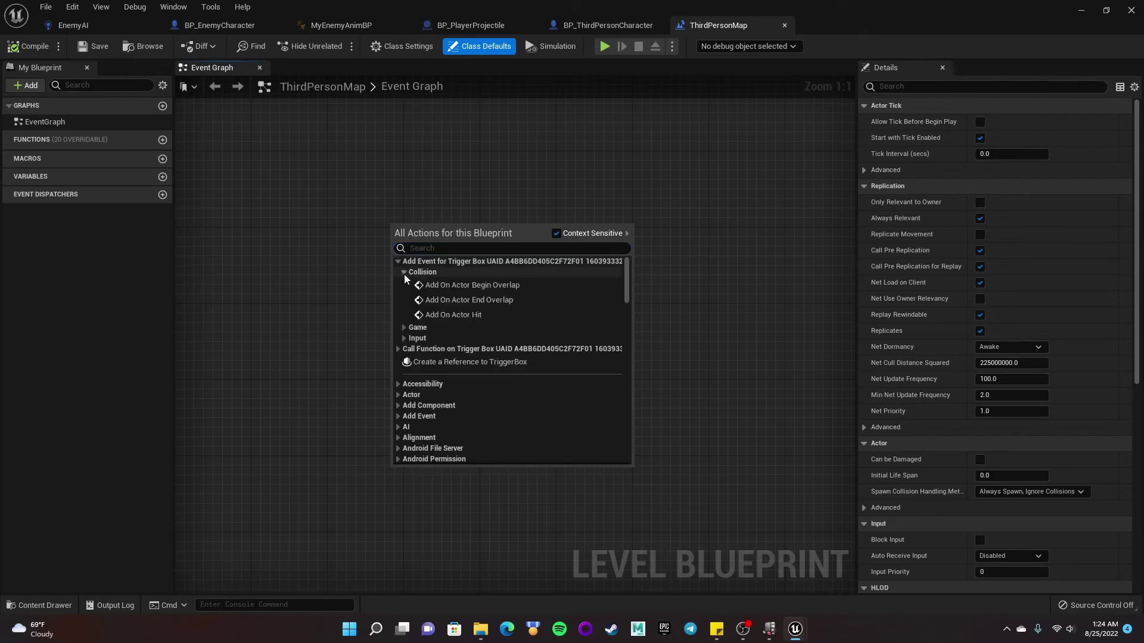
click(484, 288)
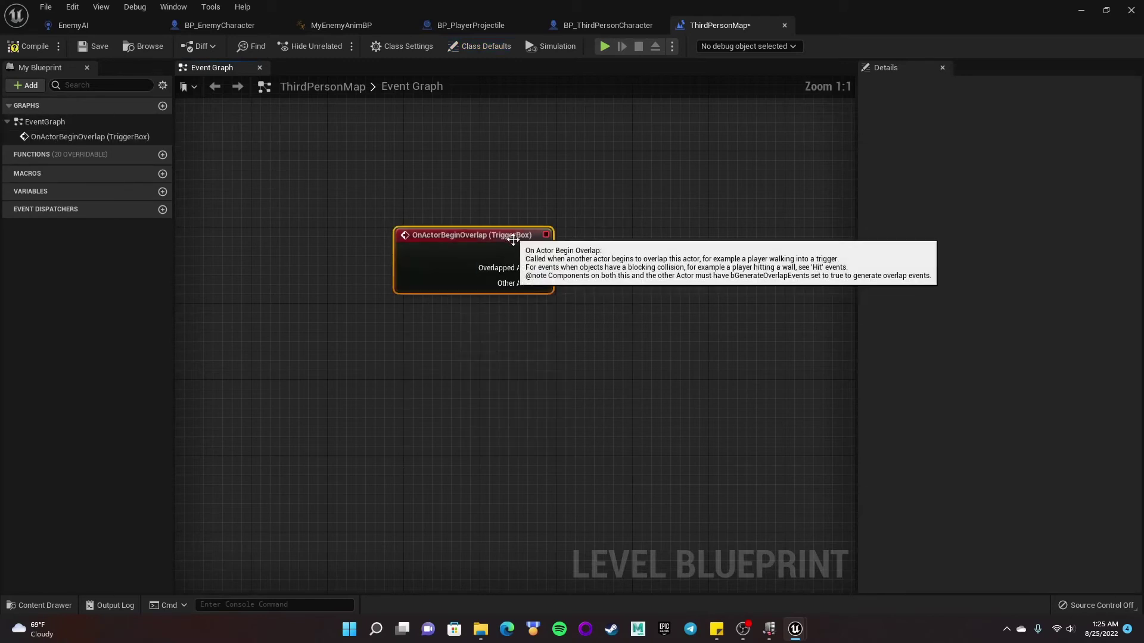
drag(503, 239, 446, 239)
right_click(438, 368)
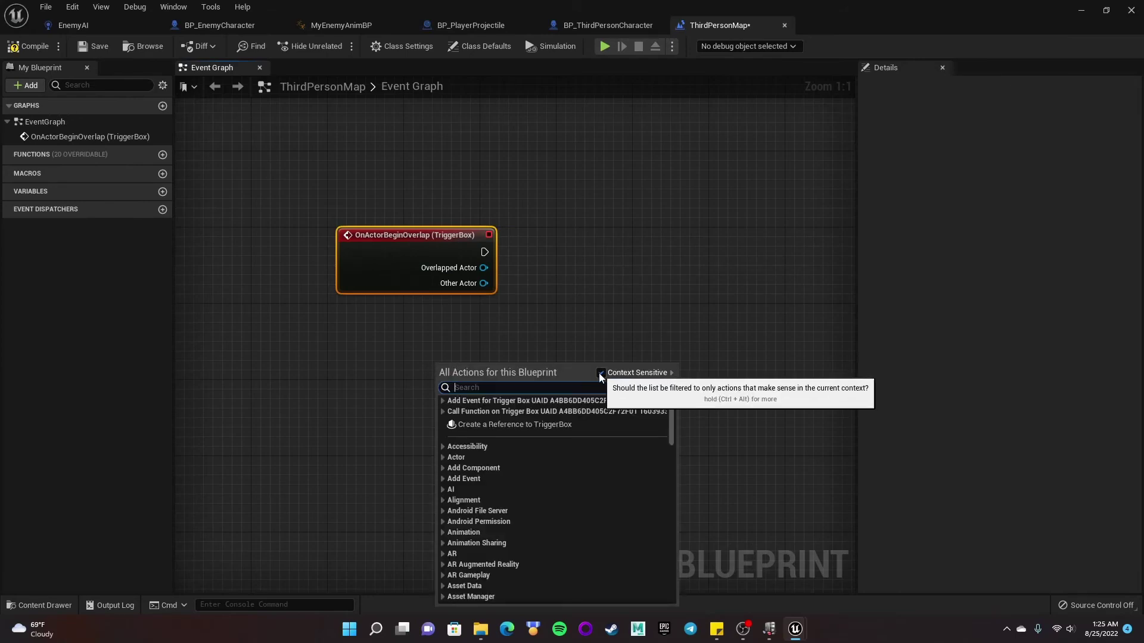
click(594, 332)
click(1083, 11)
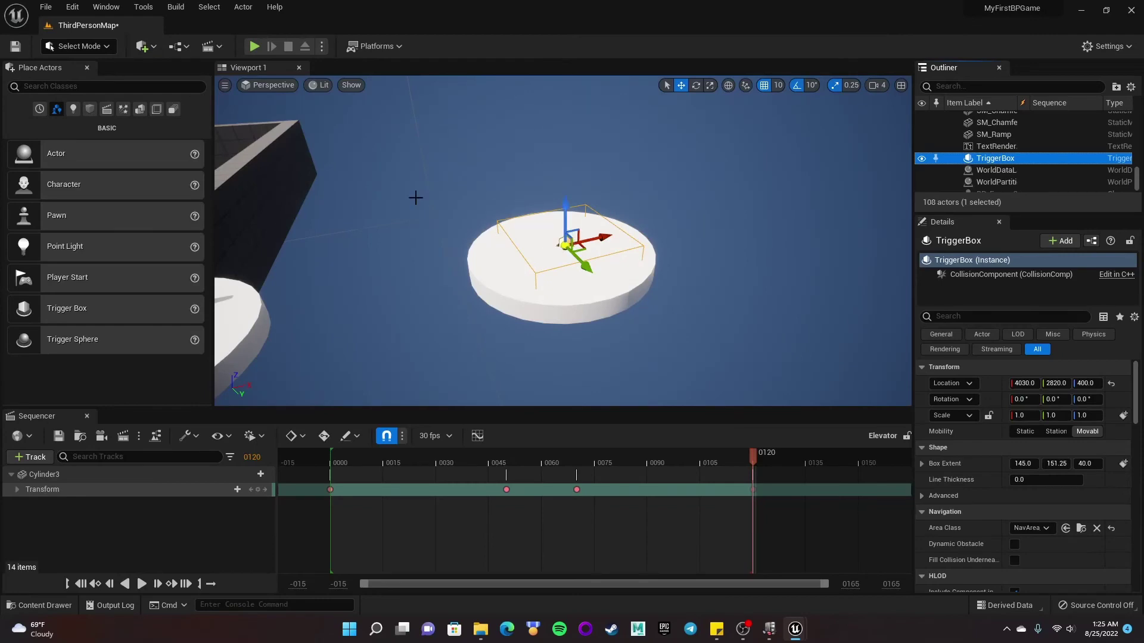
click(178, 46)
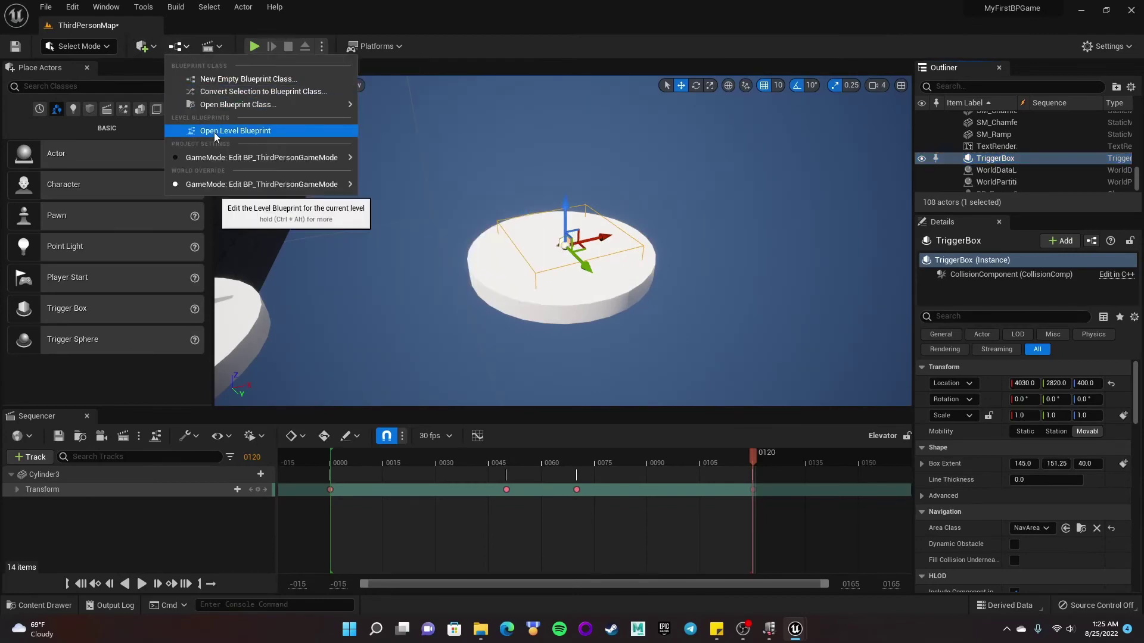
click(223, 128)
right_click(400, 365)
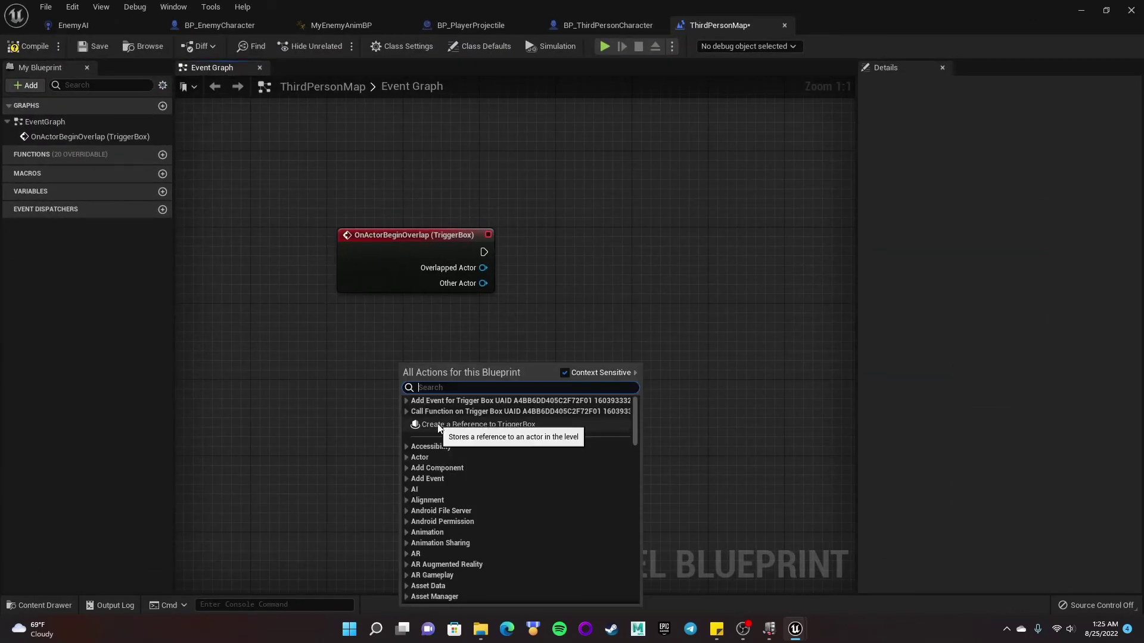
click(586, 303)
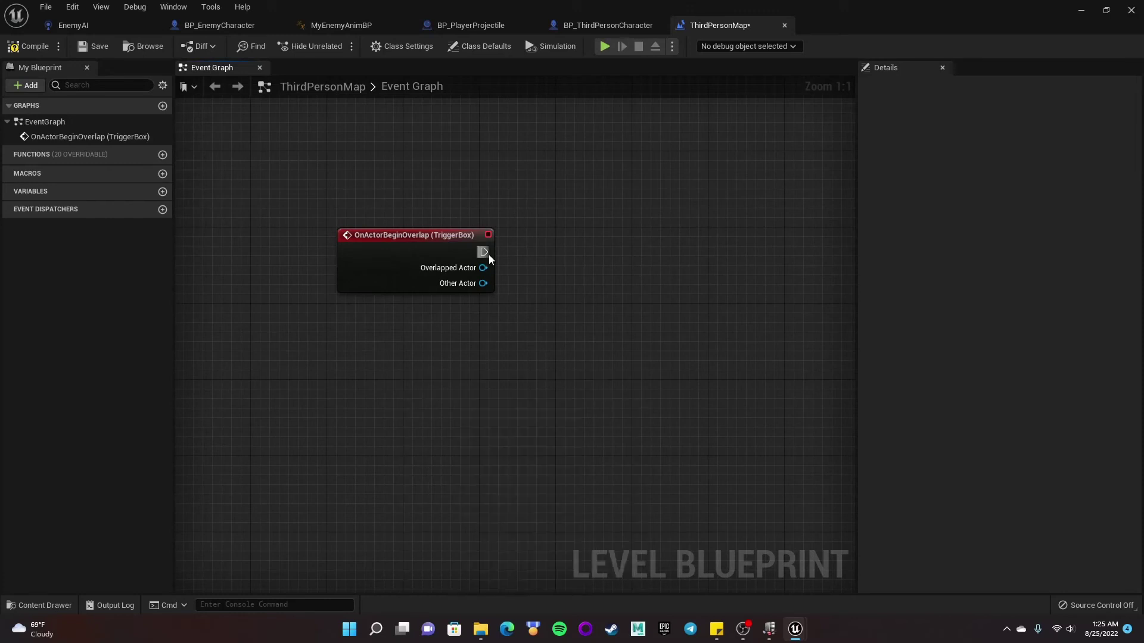
Add a Cast To BP_ThirdPersonCharacter node after the trigger box overlap event and feed Other Actor into its Object input.
drag(483, 252, 613, 246)
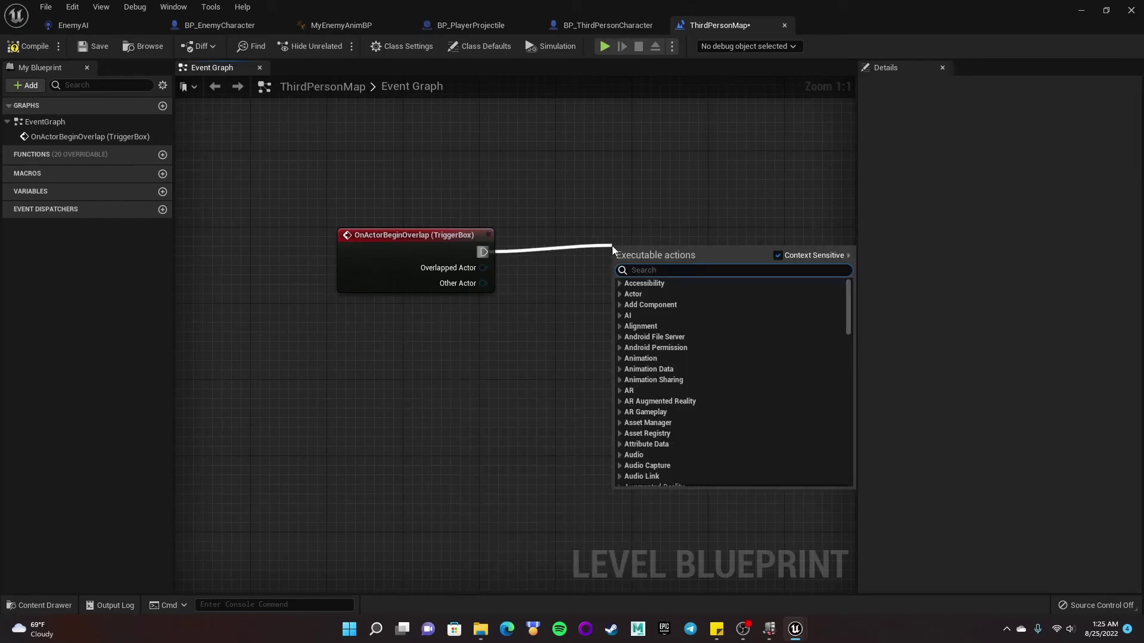
text(cast to)
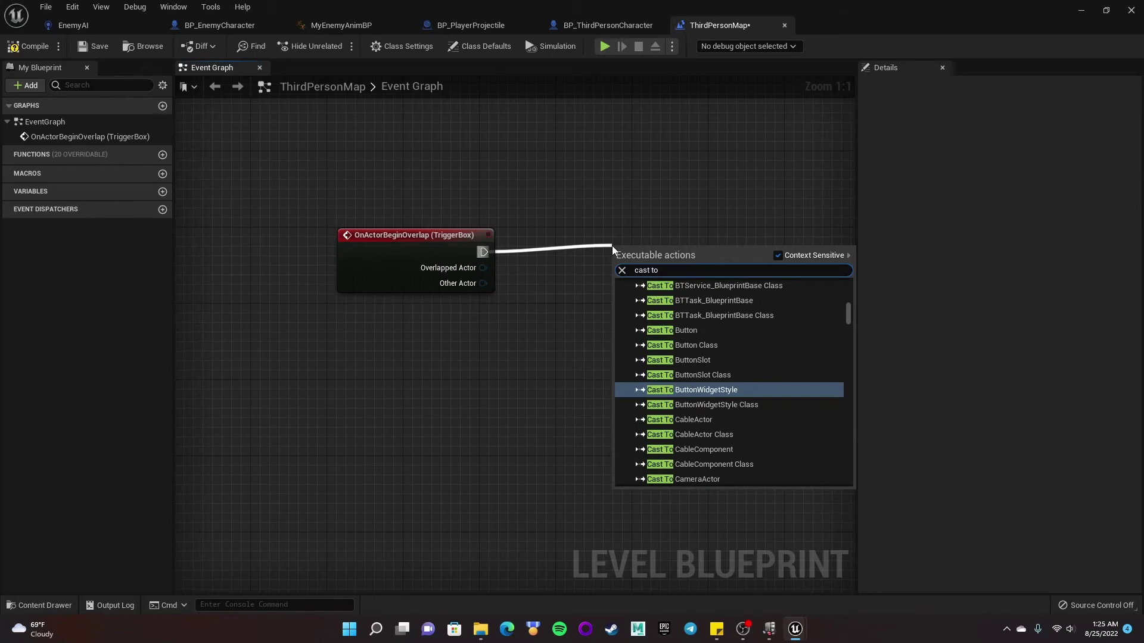
text( third)
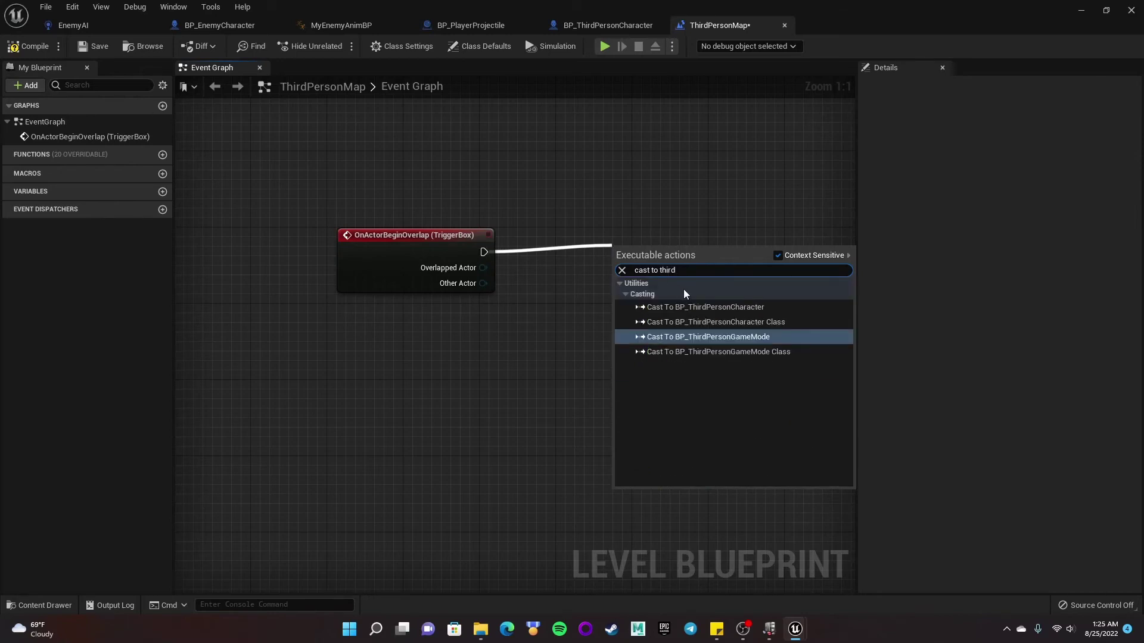
click(691, 306)
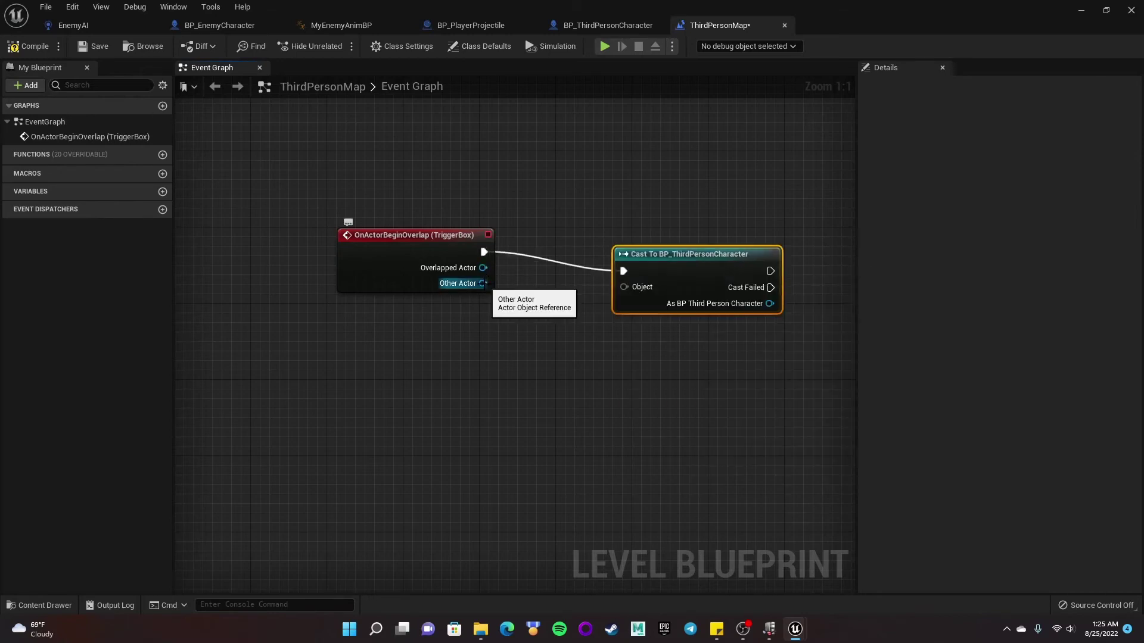
drag(482, 283, 591, 237)
click(582, 188)
right_drag(684, 183, 579, 181)
Select the Elevator level sequence actor in the level and create a reference to it in the Level Blueprint.
click(1082, 11)
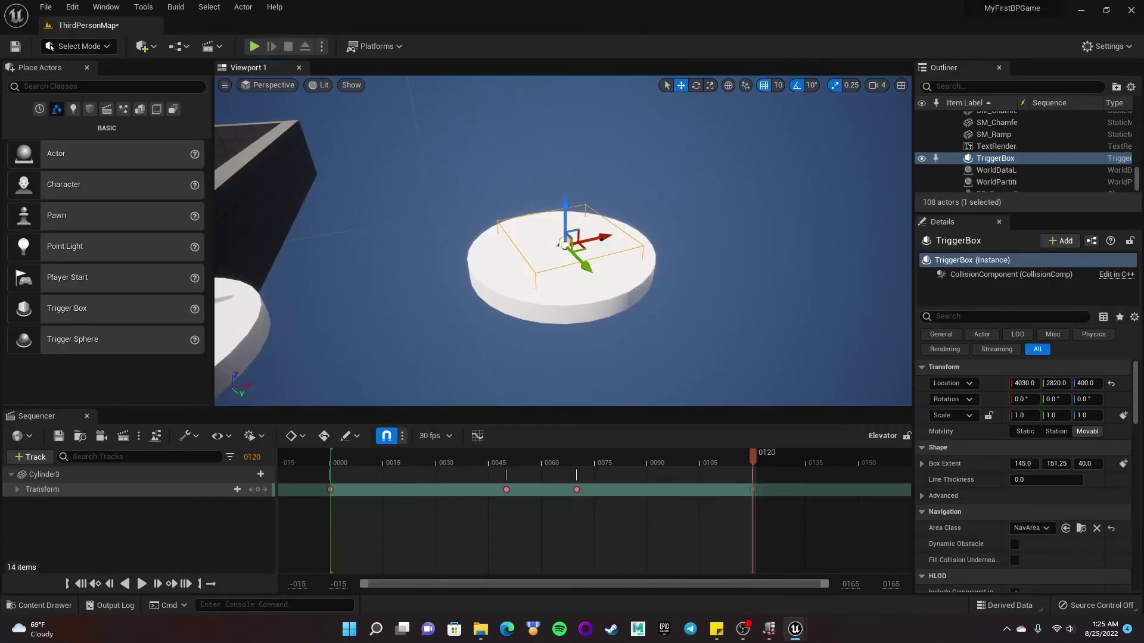
key(w)
mouse_move(547, 144)
right_down()
mouse_move(602, 173)
mouse_move(605, 140)
mouse_move(547, 145)
right_up()
click(482, 188)
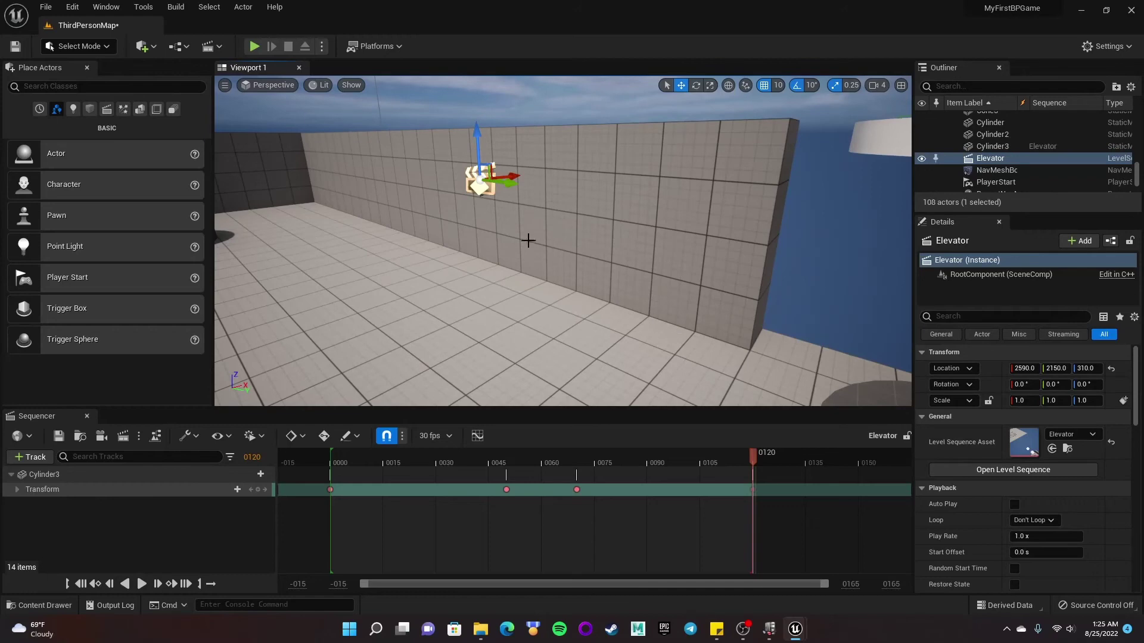
click(187, 49)
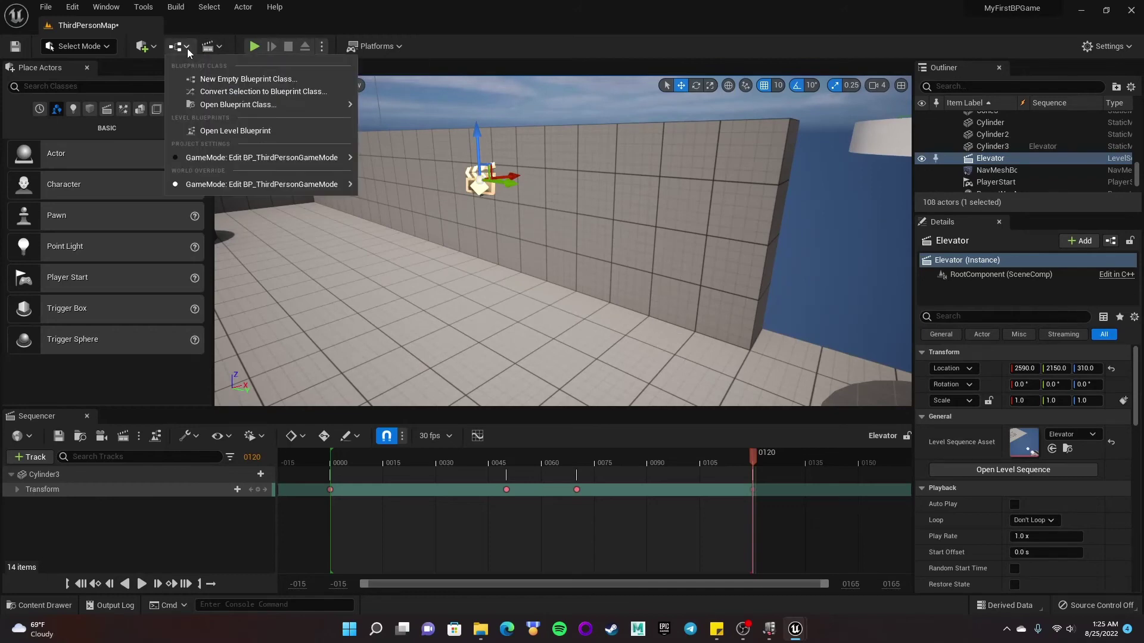
click(221, 130)
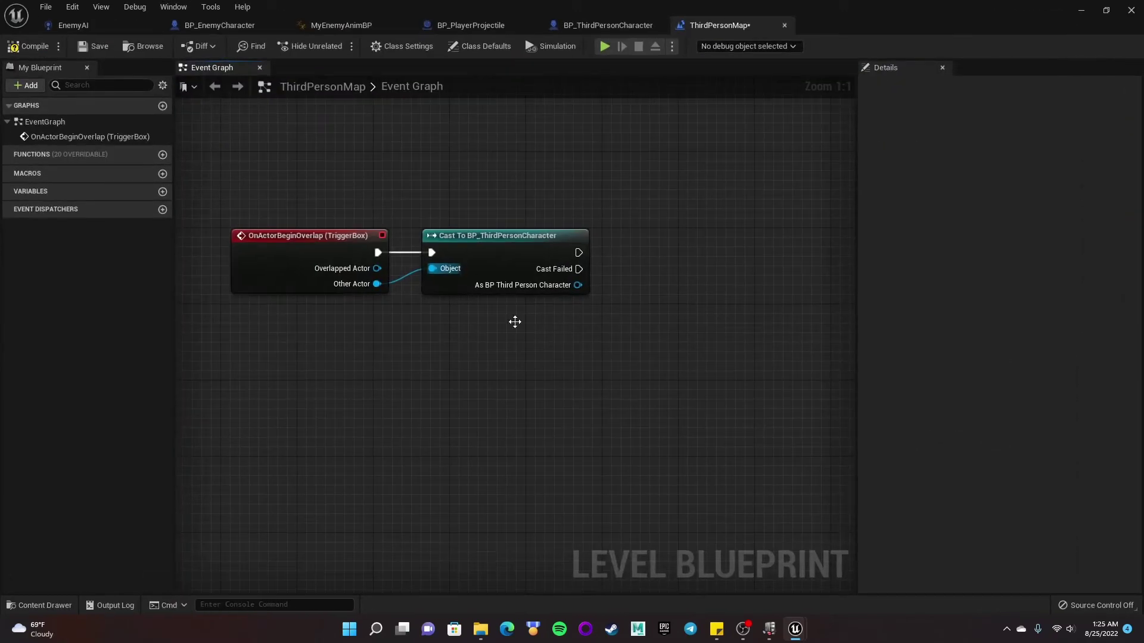
right_click(542, 157)
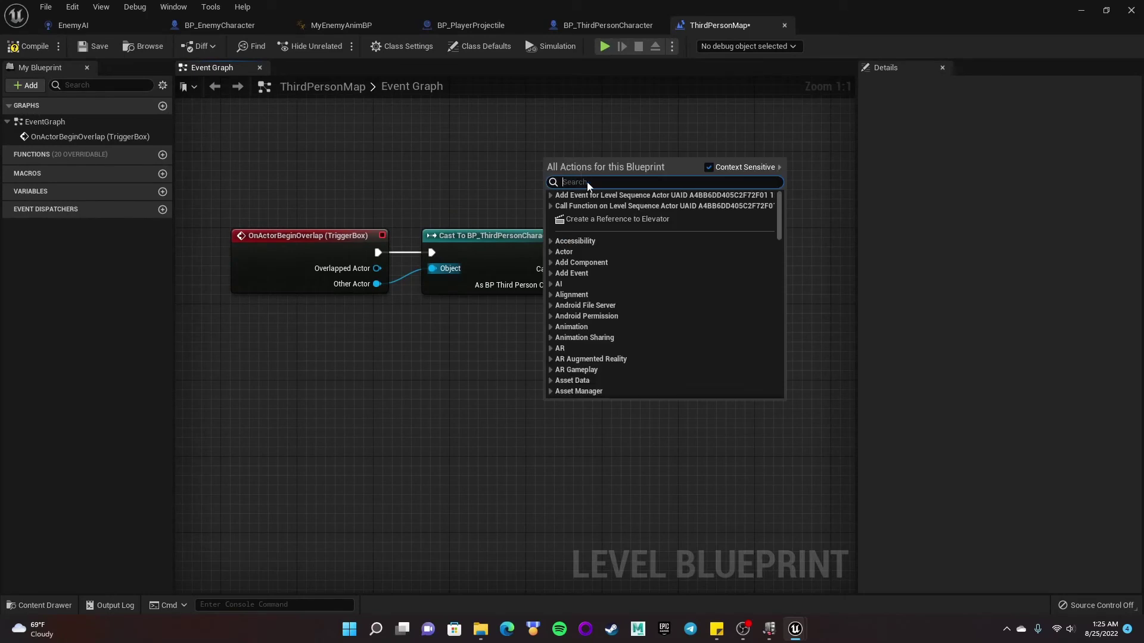
click(594, 219)
Add a Play (SequencePlayer) node from the Elevator reference and connect the successful cast's execution output to it.
drag(597, 170, 644, 179)
text(play)
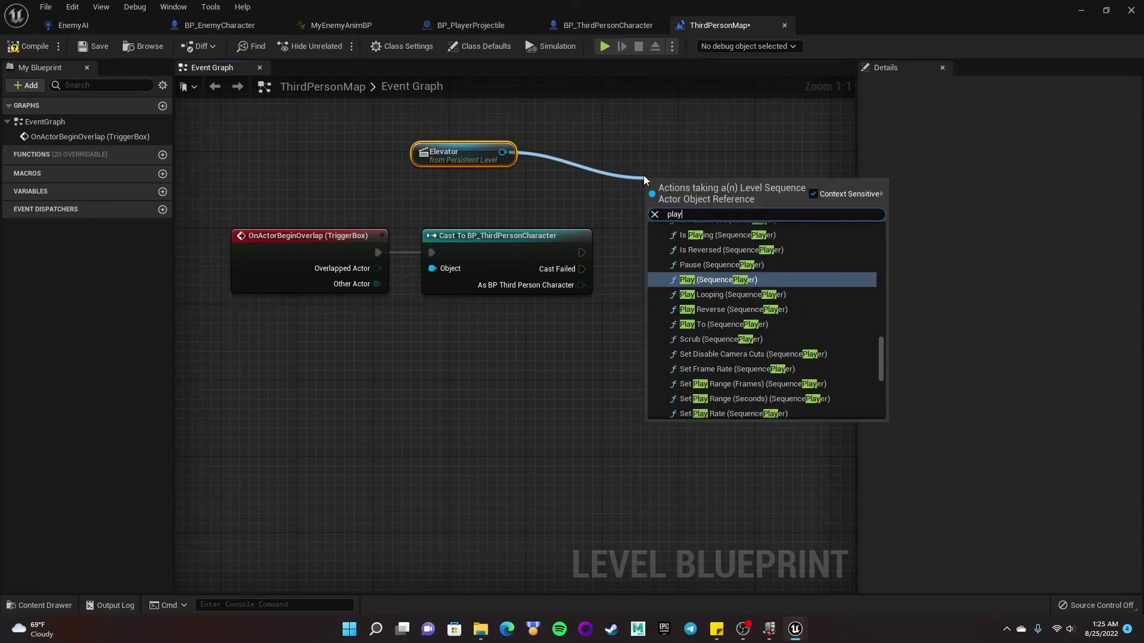
text( sequ)
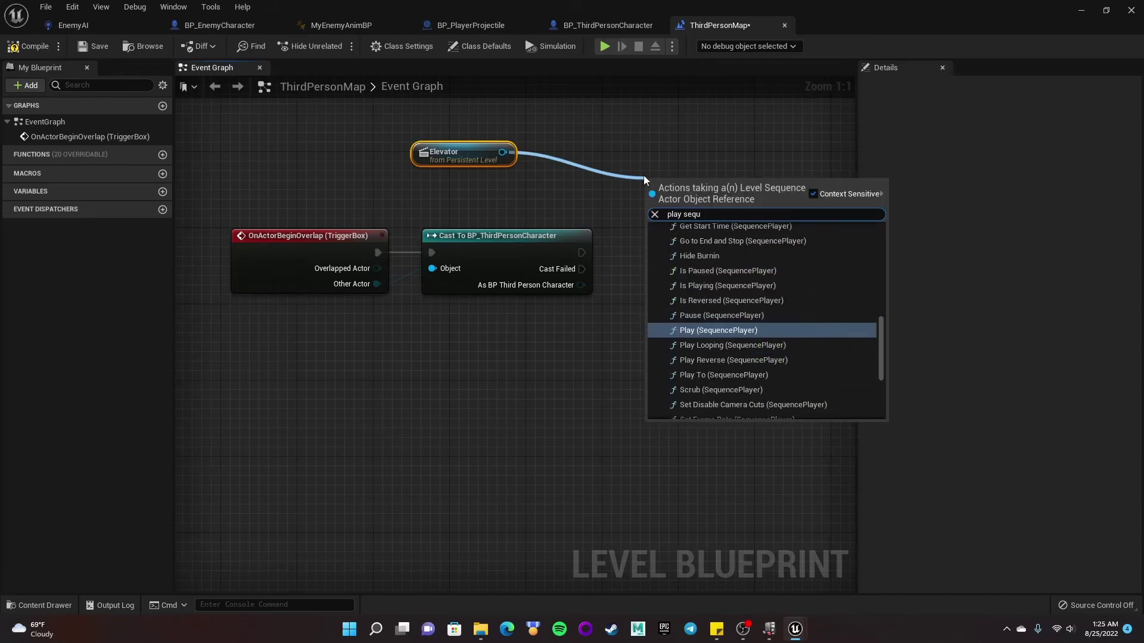
text(e)
click(760, 333)
drag(677, 191, 713, 229)
drag(581, 252, 724, 236)
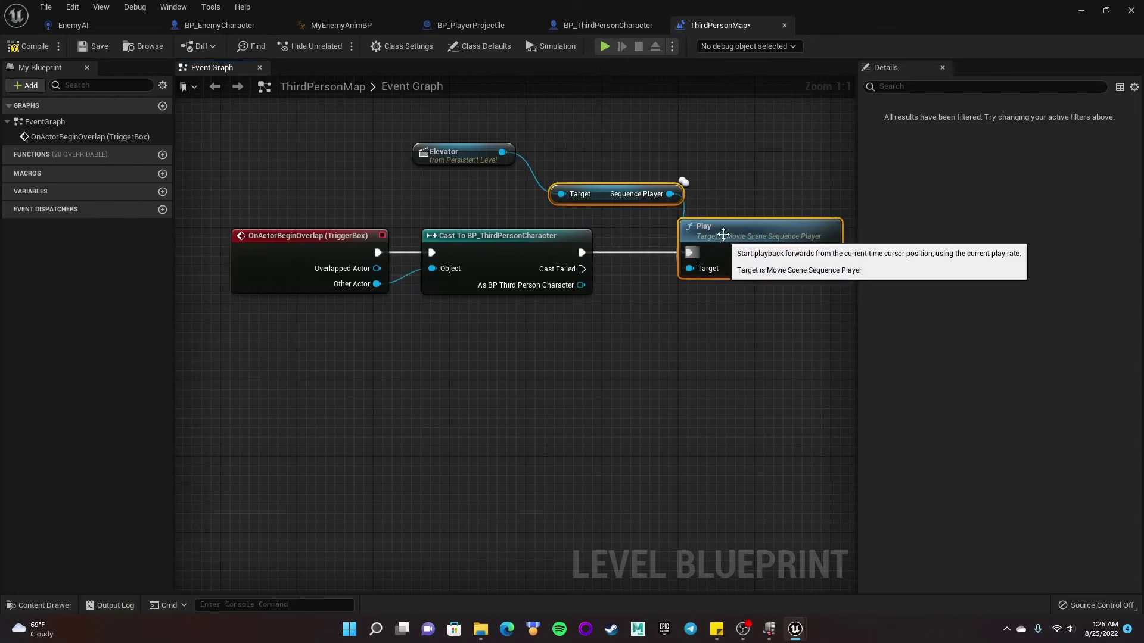
Compile and save the Level Blueprint.
right_drag(846, 289, 828, 291)
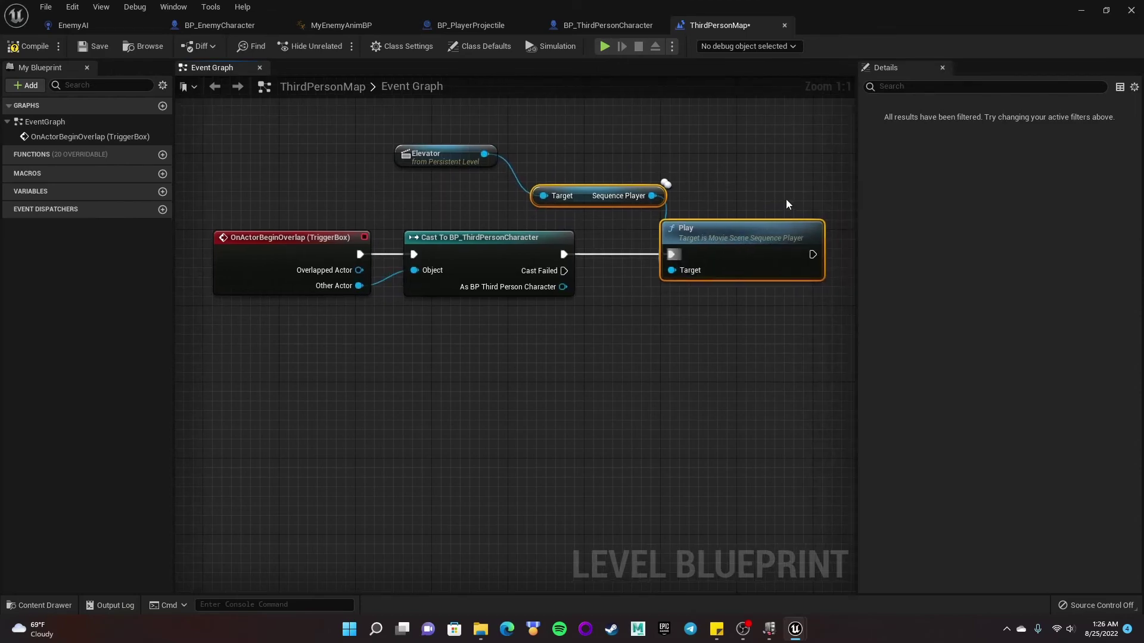
right_drag(788, 205, 713, 202)
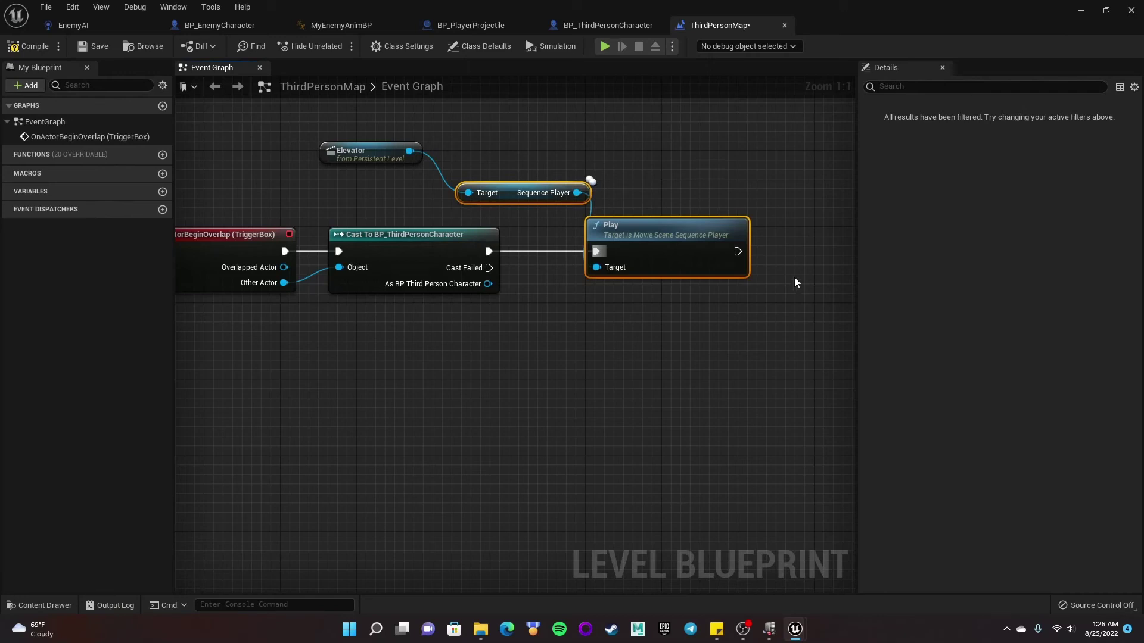
right_drag(841, 254, 776, 250)
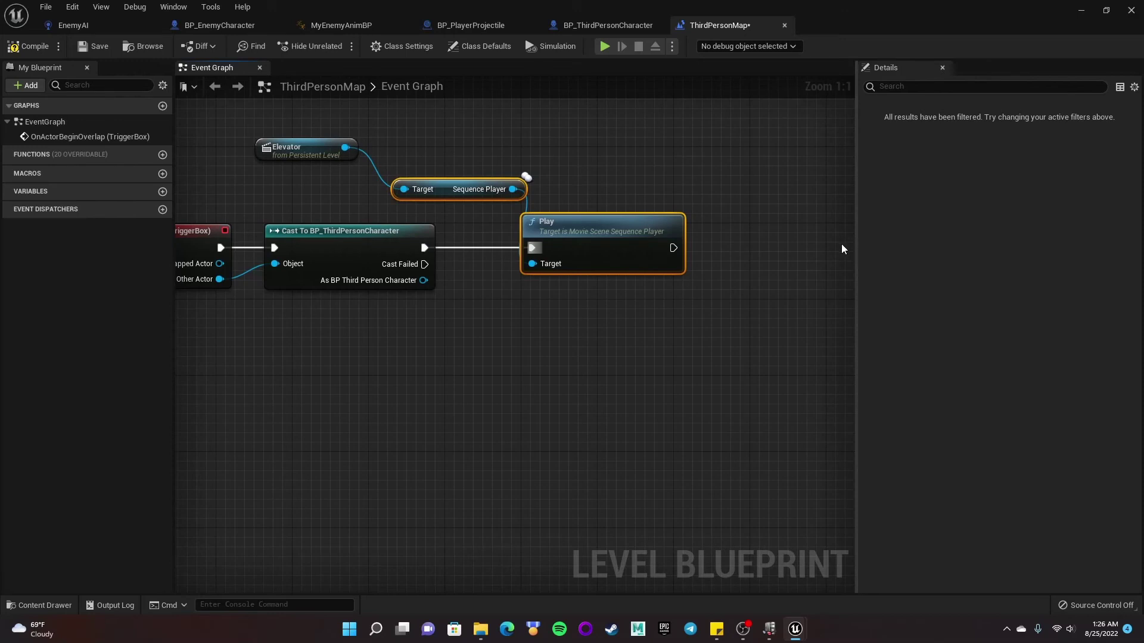
click(27, 47)
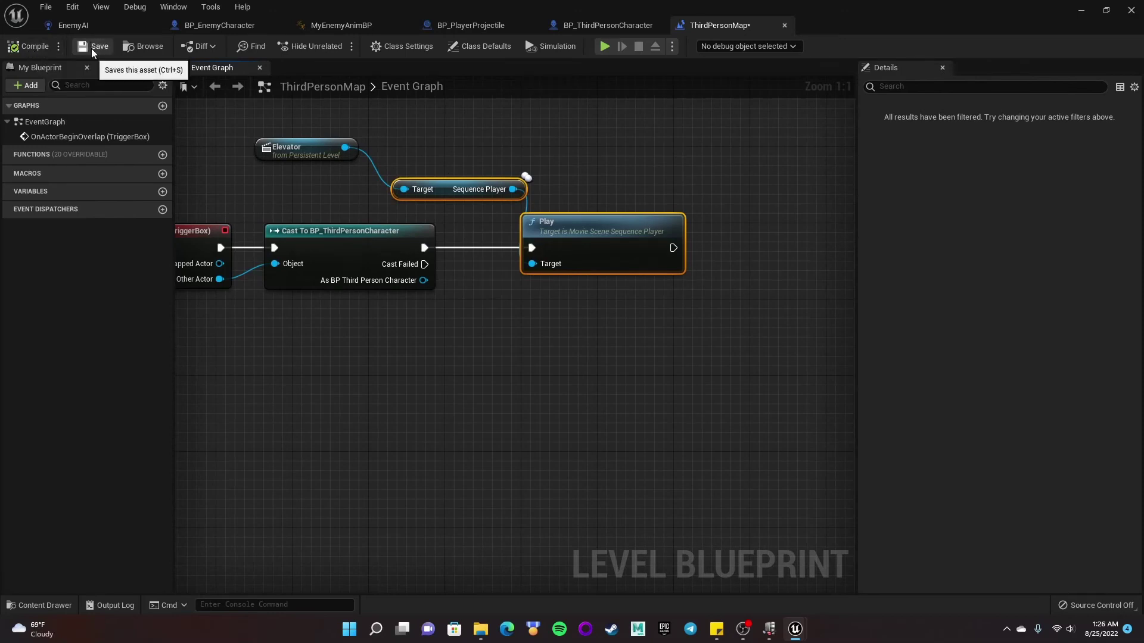
click(91, 47)
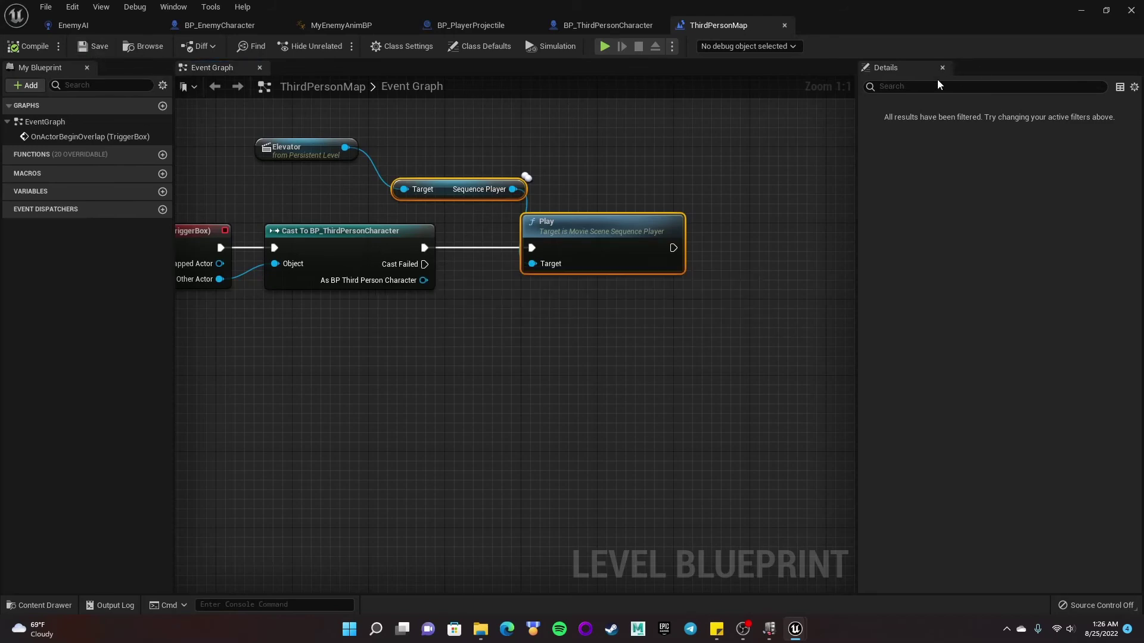
Playtest the level by running and jumping the character across the round platforms to try the elevator, and end the session.
click(1083, 11)
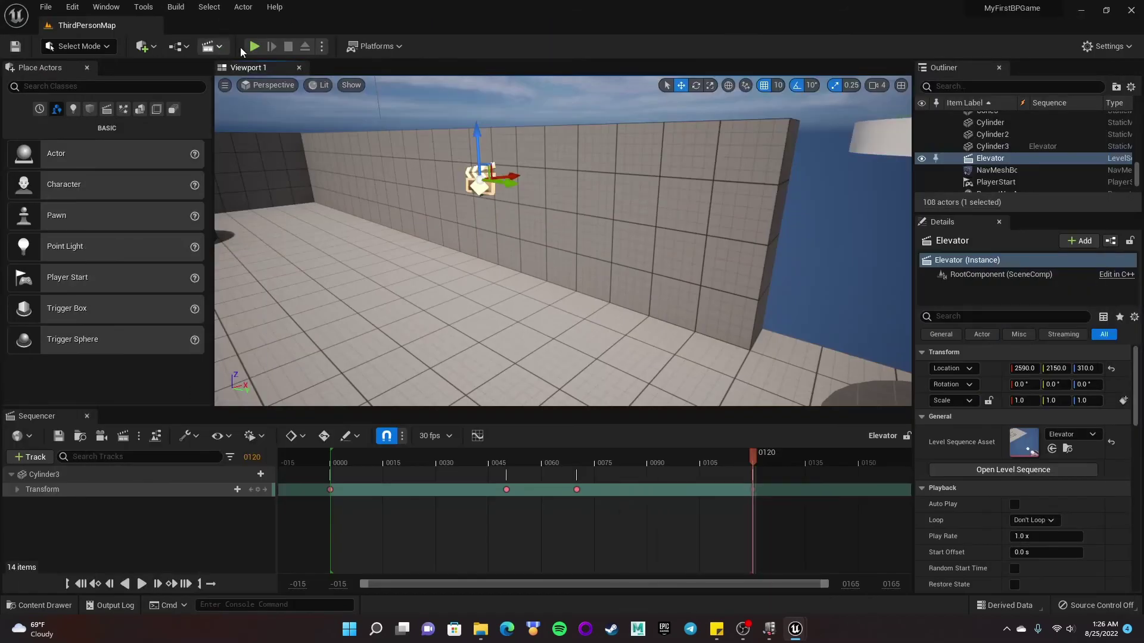
click(254, 47)
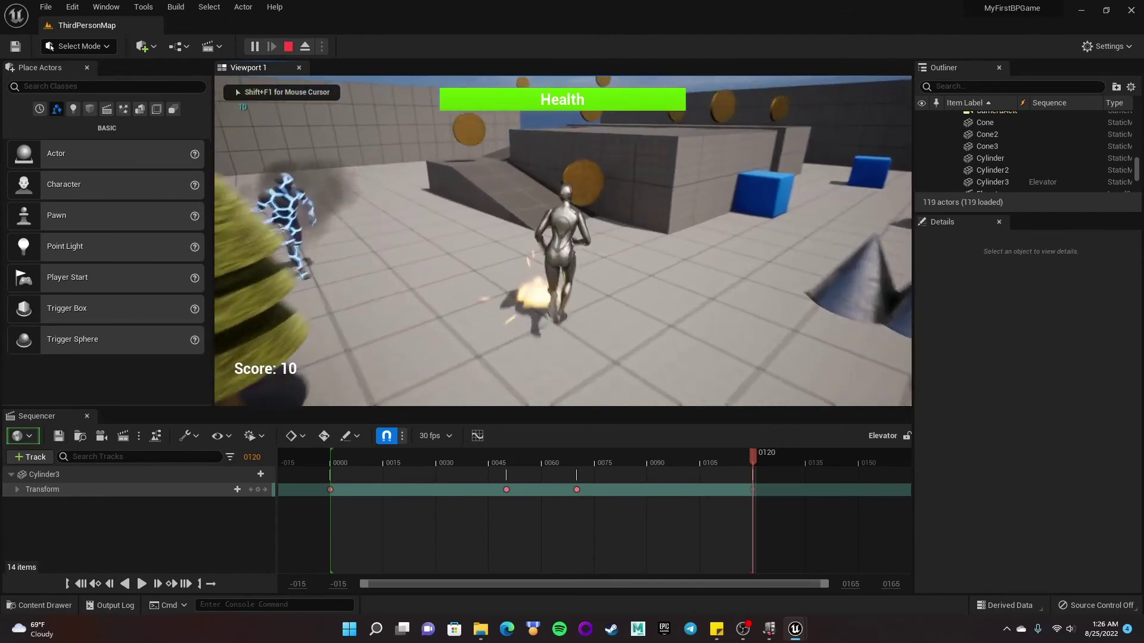
key(w)
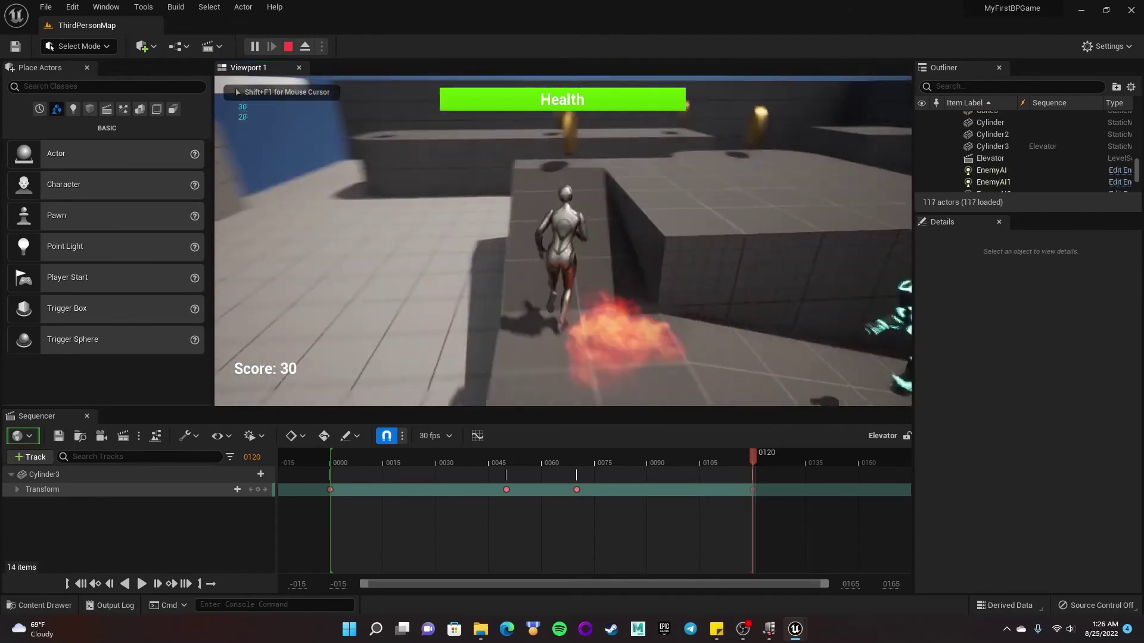
key(w)
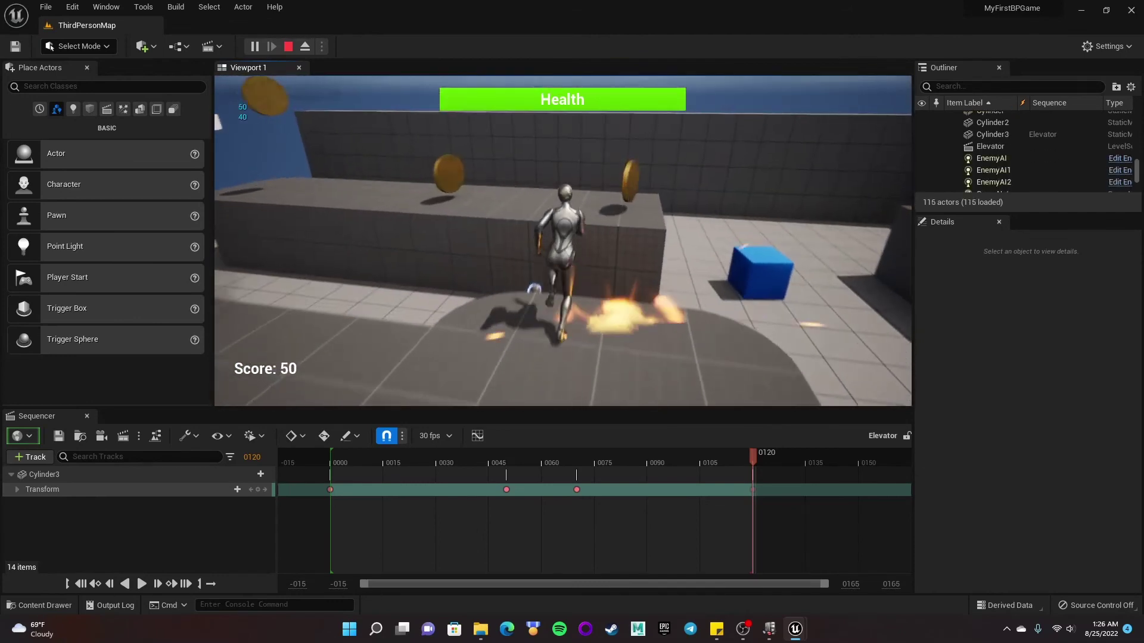
key(w)
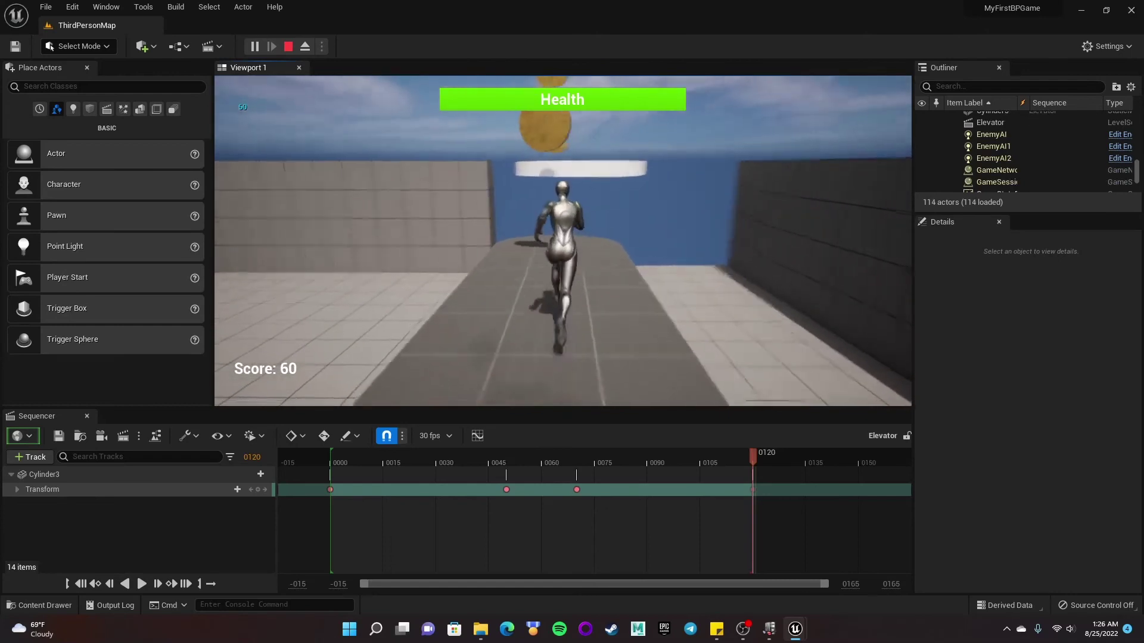
key(w)
key(space)
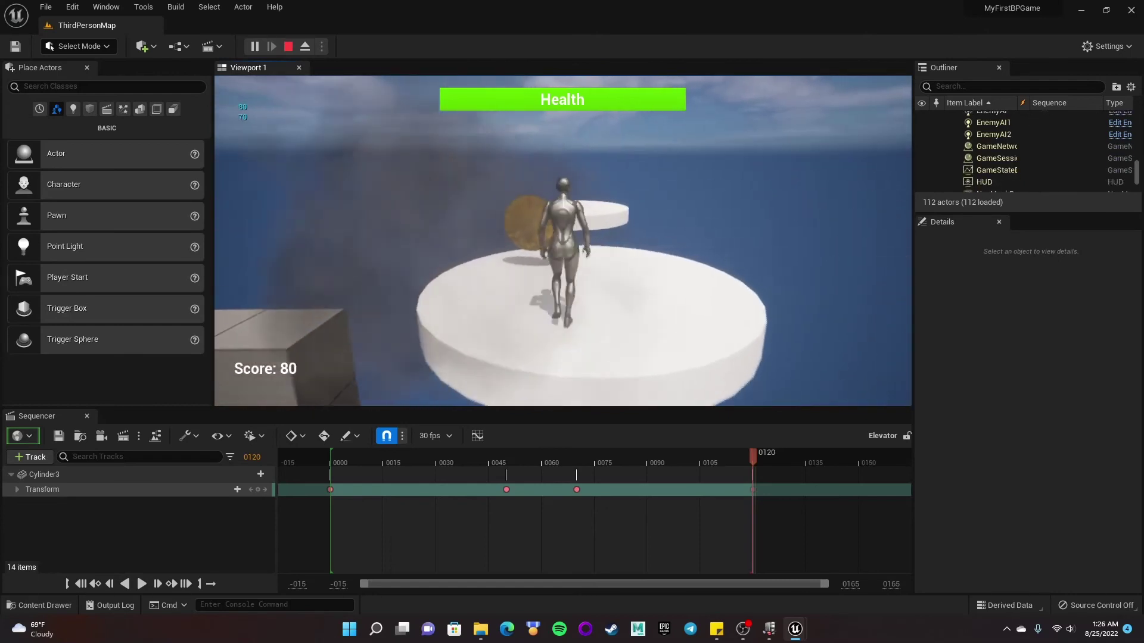
key(w)
key(space)
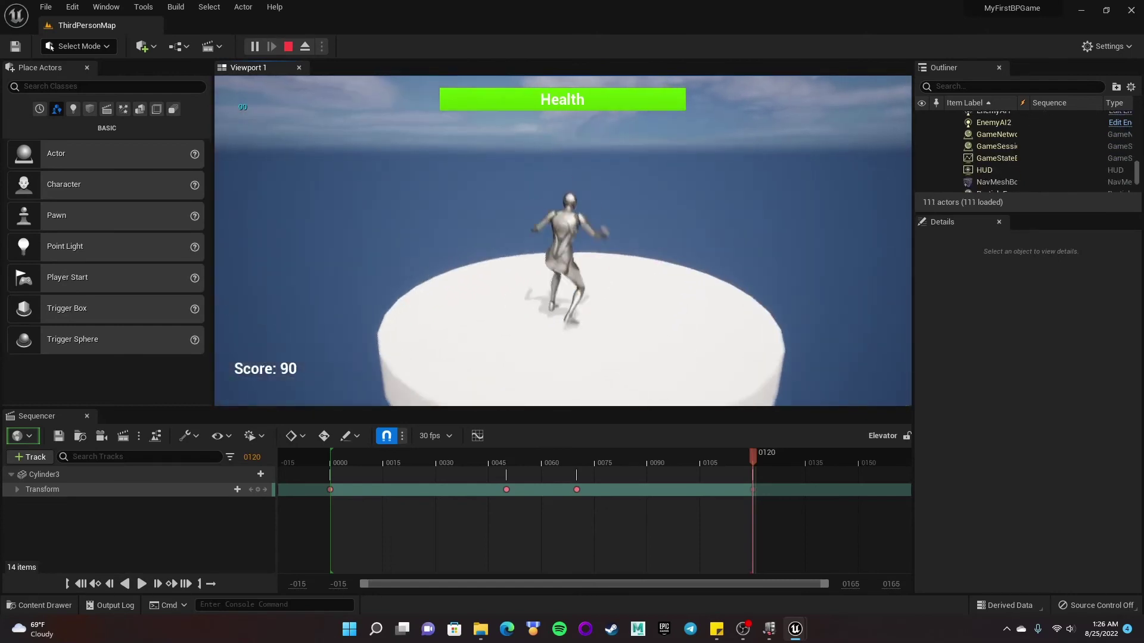
key(w)
key(space)
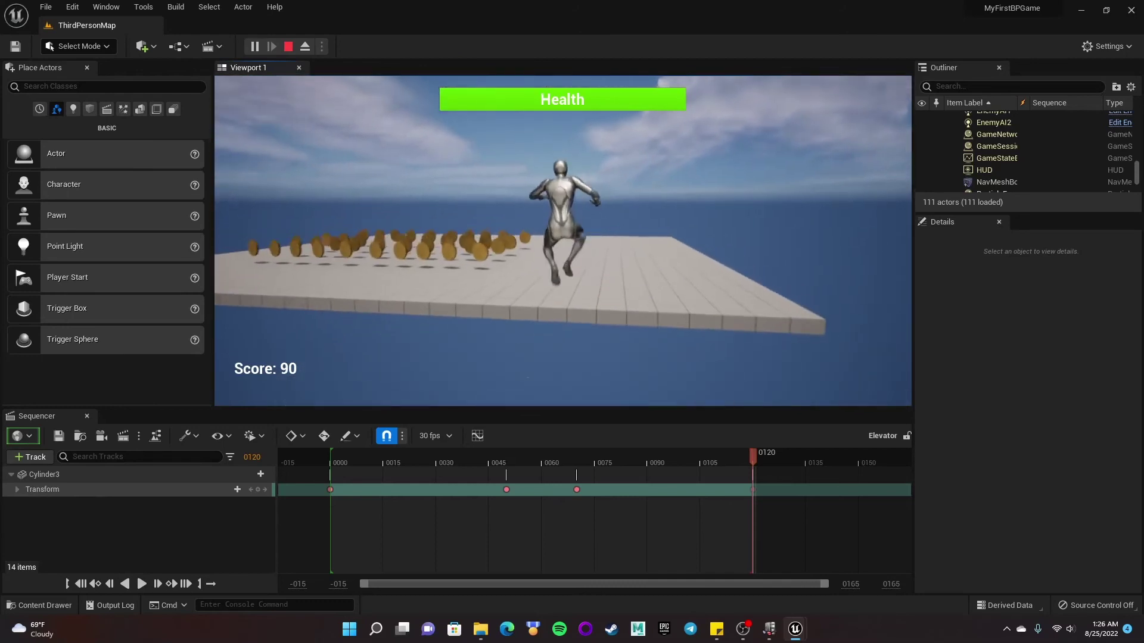
key(w)
key(space)
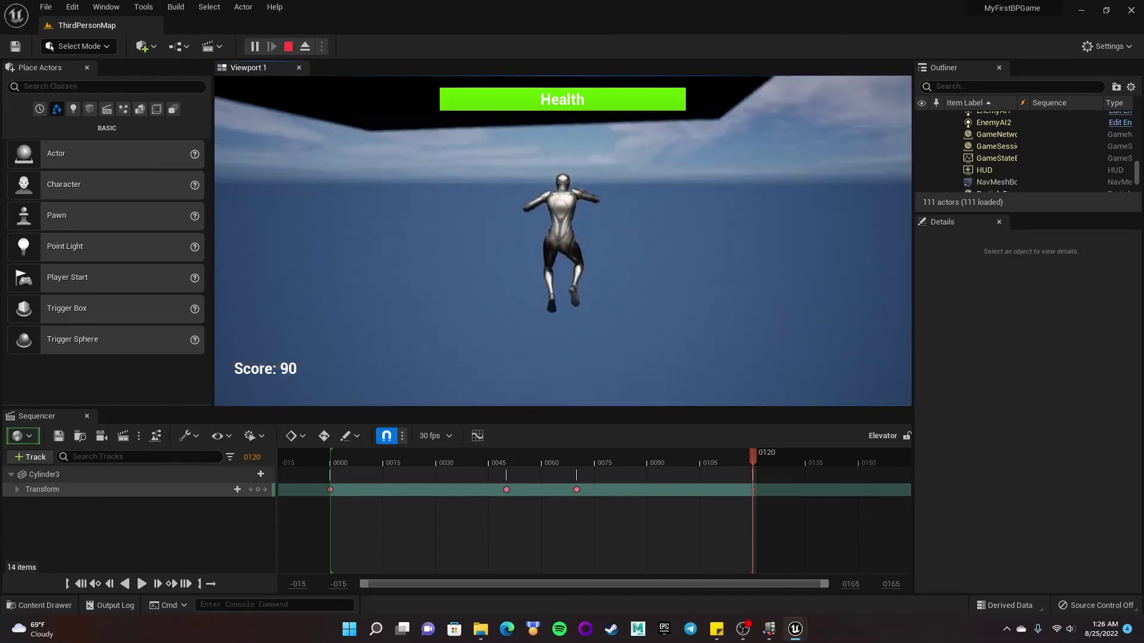
key(Escape)
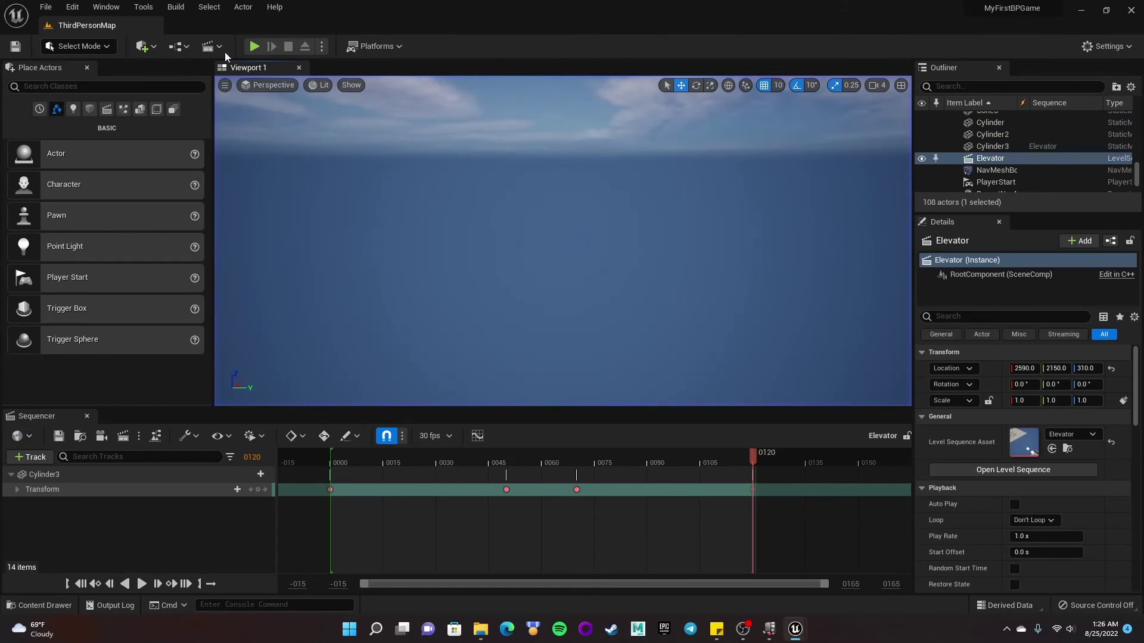
Start a playtest and run the character over the ramp and raised blocks, jumping onto the first round white platform.
click(253, 47)
key(w)
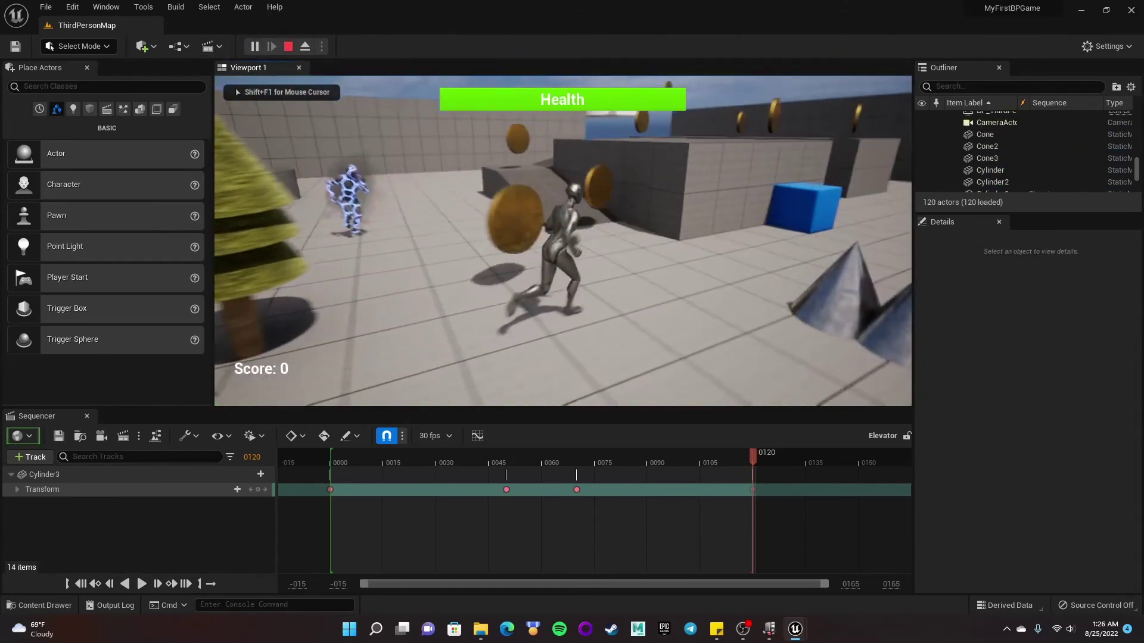
key(w)
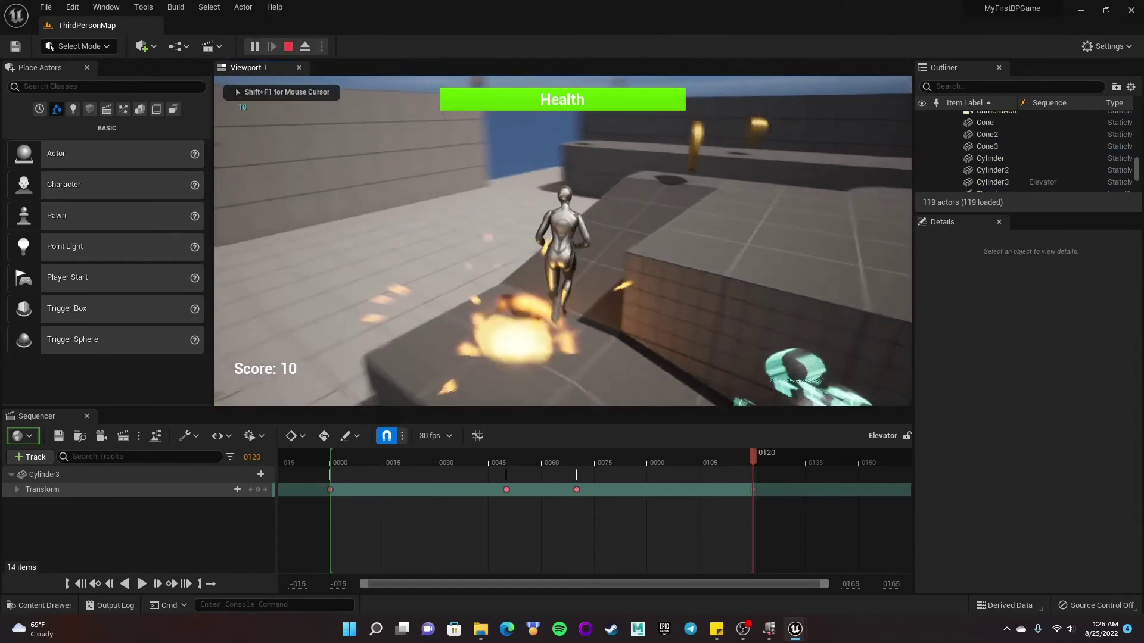
key(w)
key(space)
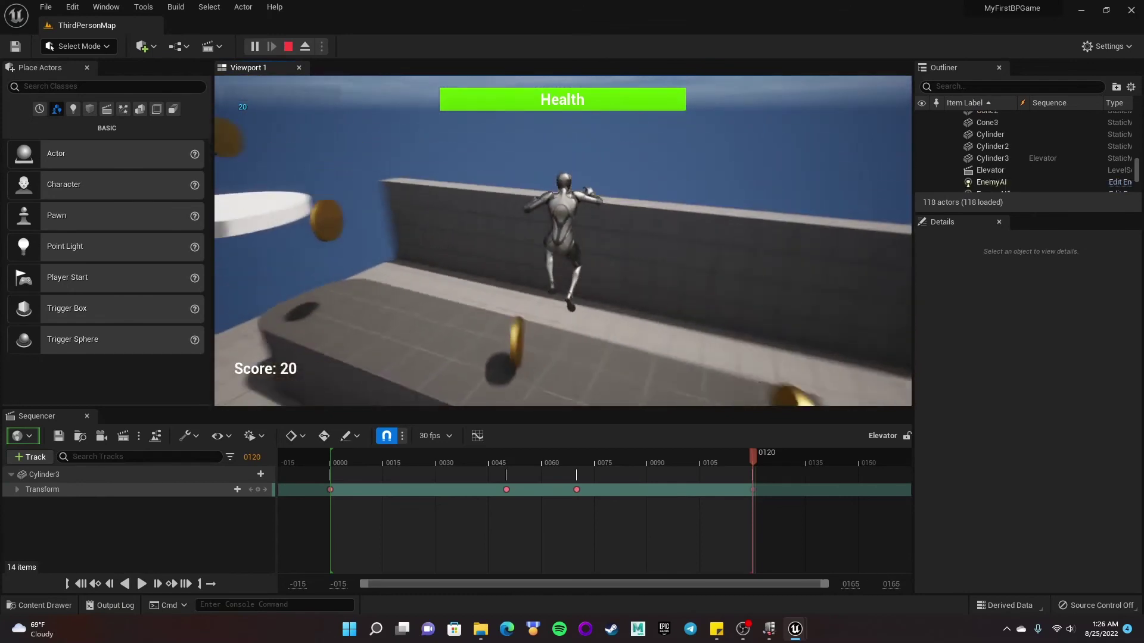
key(w)
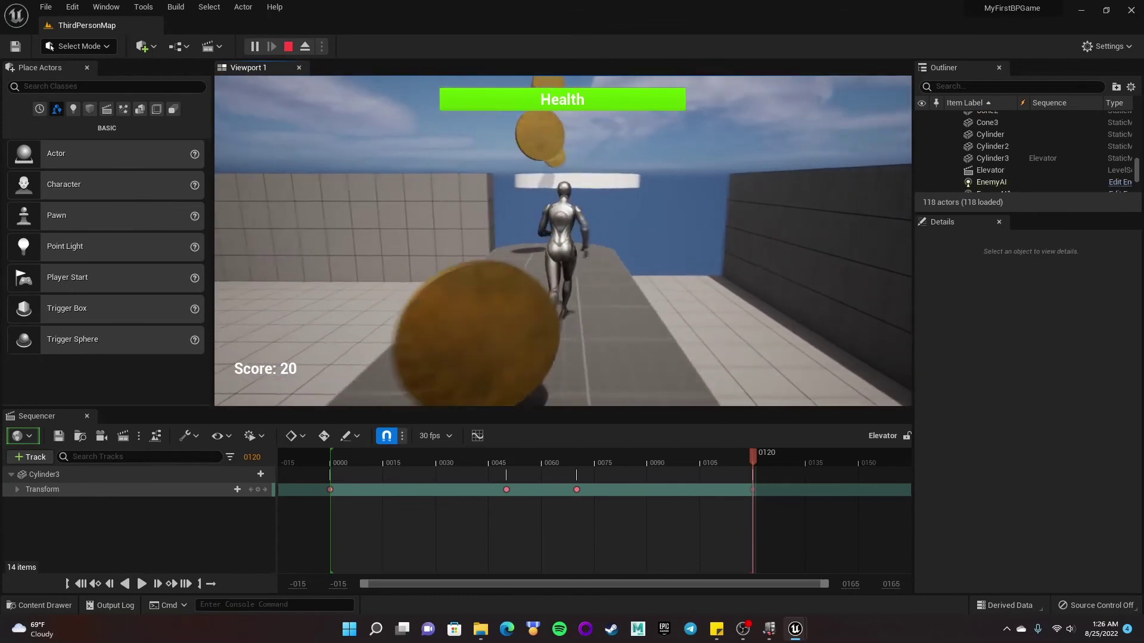
key(w)
key(space)
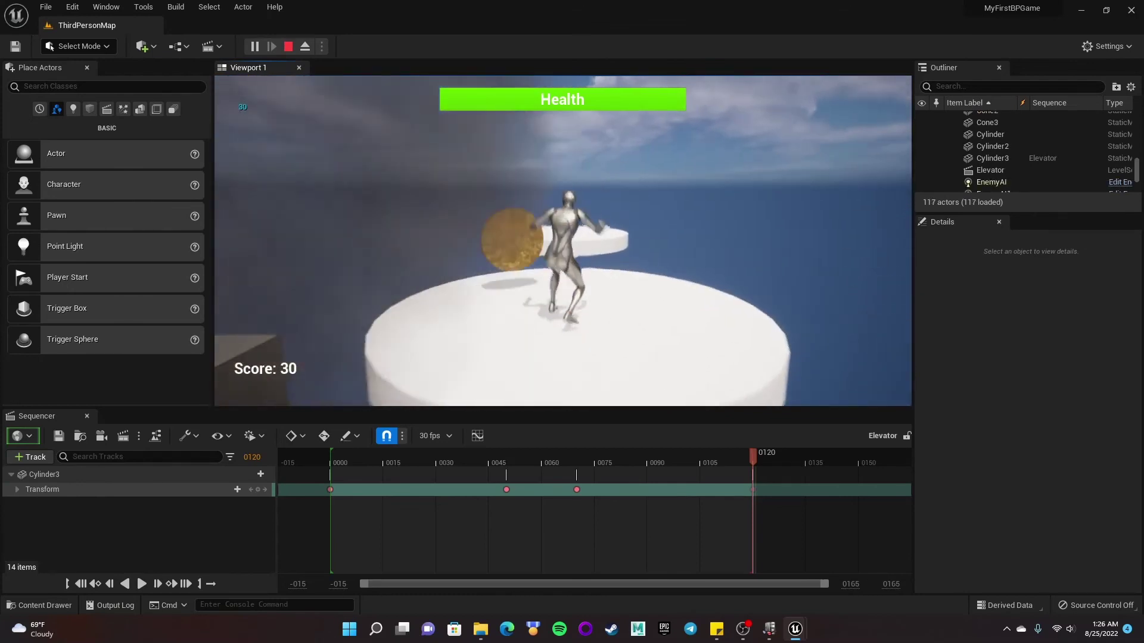
Jump onto the elevator cylinder, try to leap from it to the large floating coin platform, and end the play session.
key(w)
key(space)
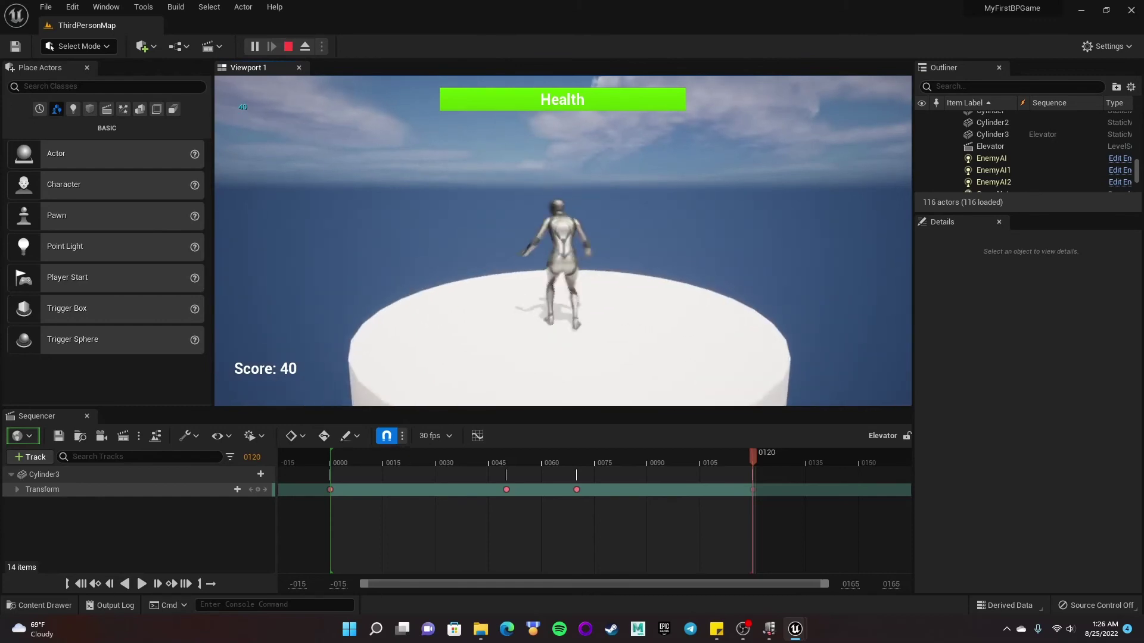
key(w)
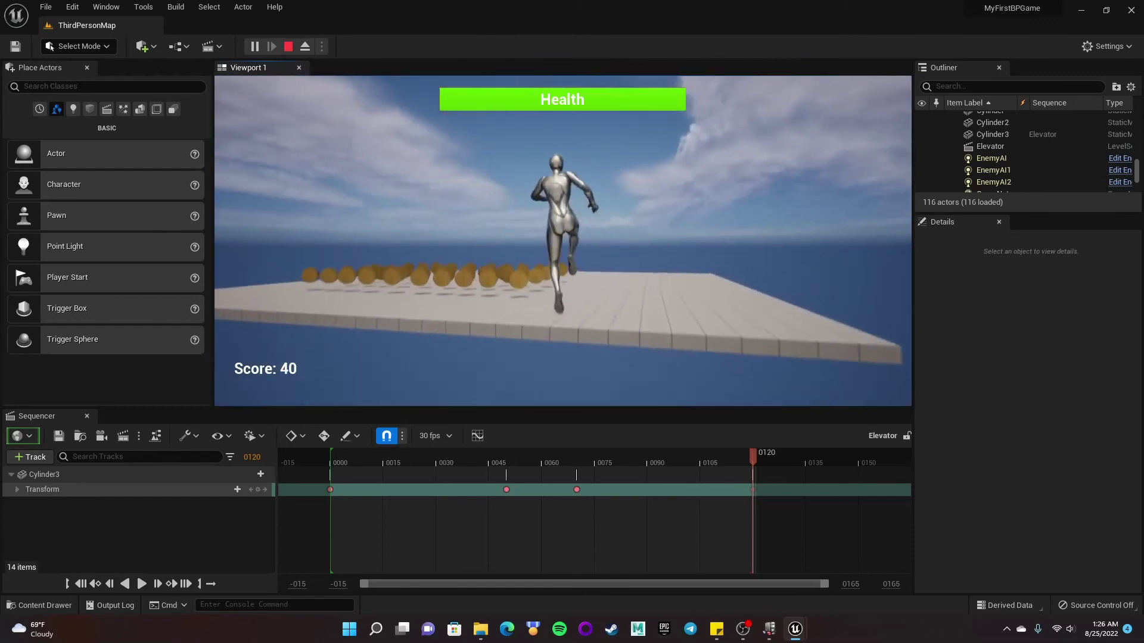
key(w)
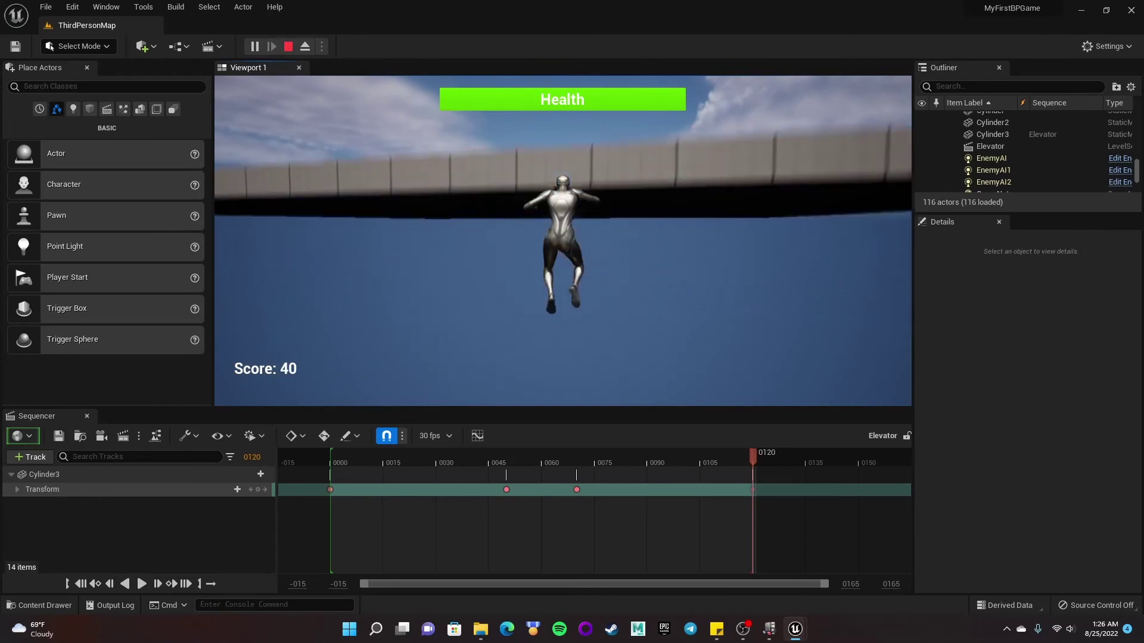
key(Escape)
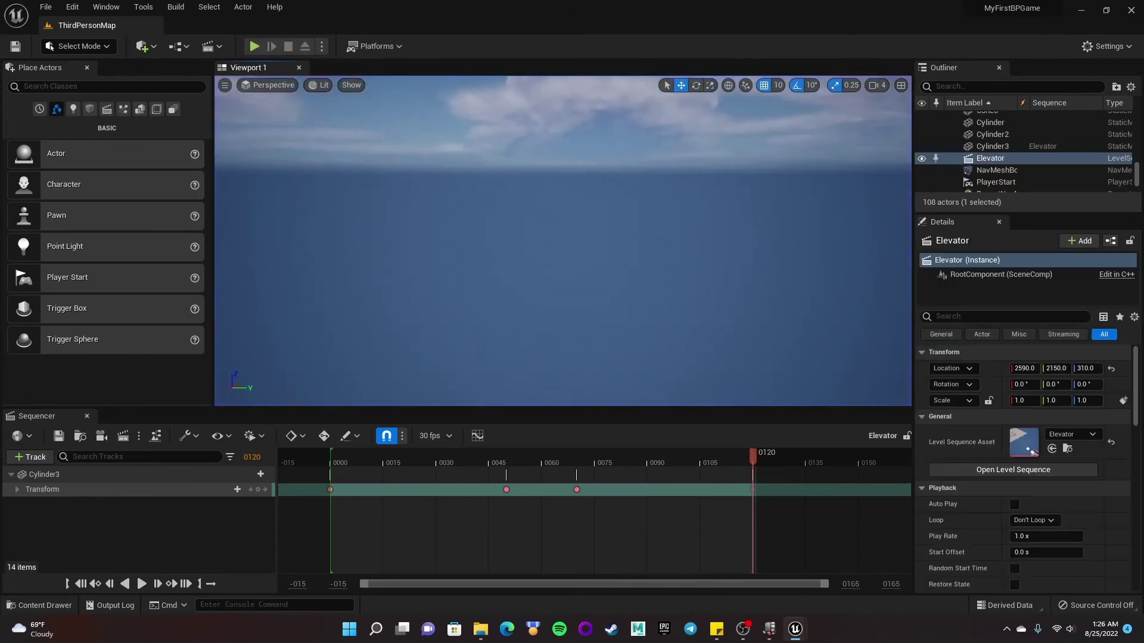
Move the large floating coin platform SM_Cube14 closer to the elevator and lower, to location X 4900, Y 0, Z 2530.
right_drag(536, 250, 667, 128)
click(476, 238)
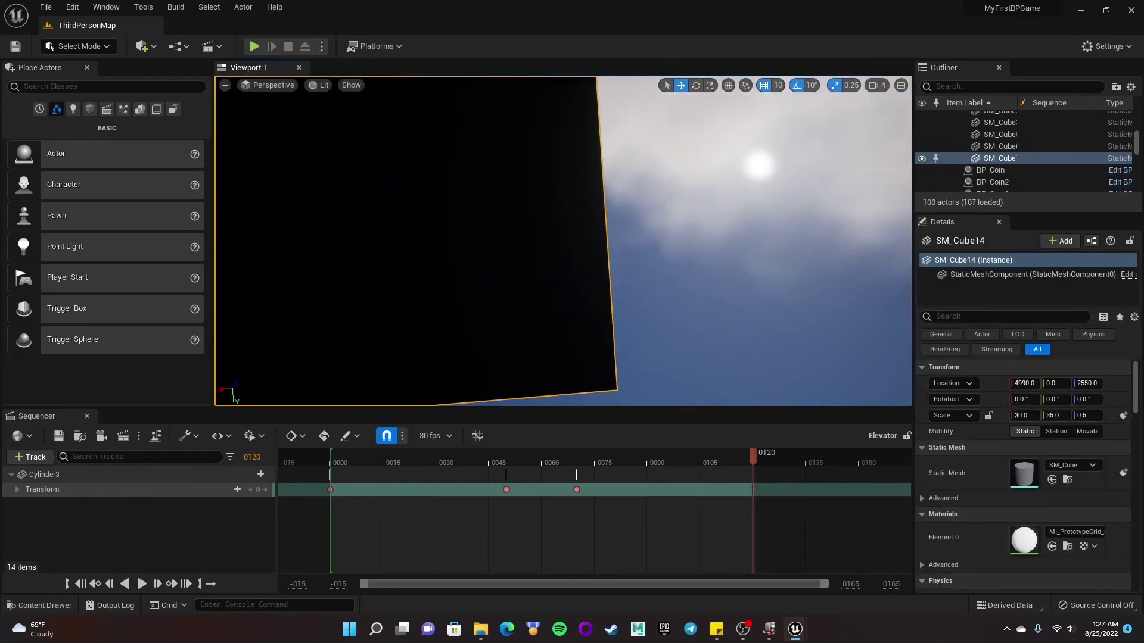
key(s)
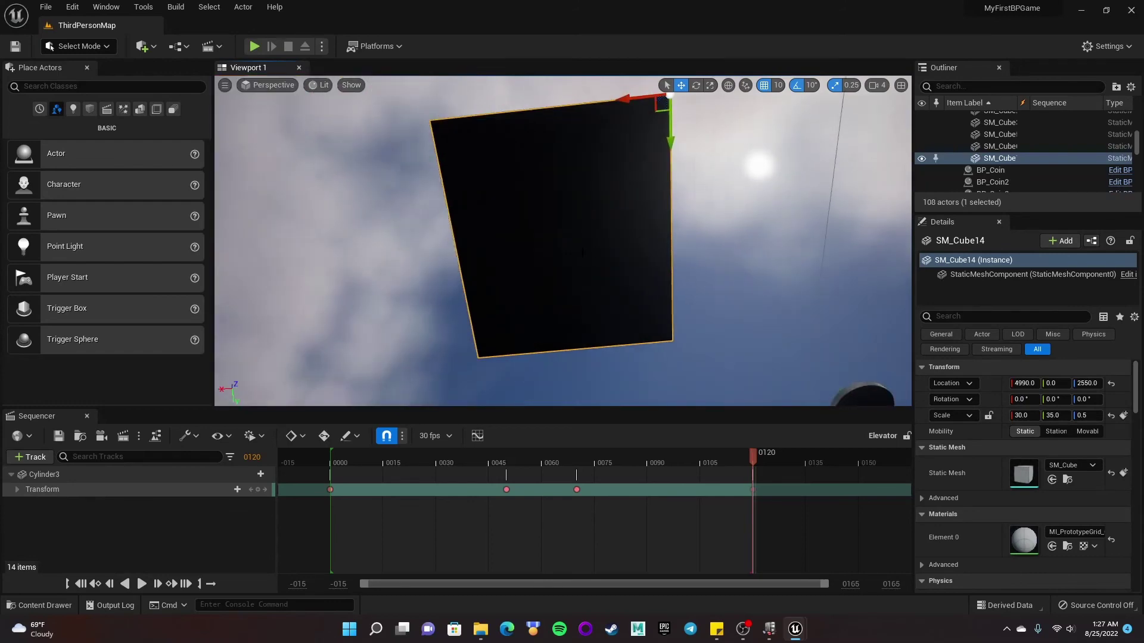
right_drag(477, 238, 536, 203)
key(w)
key(w)
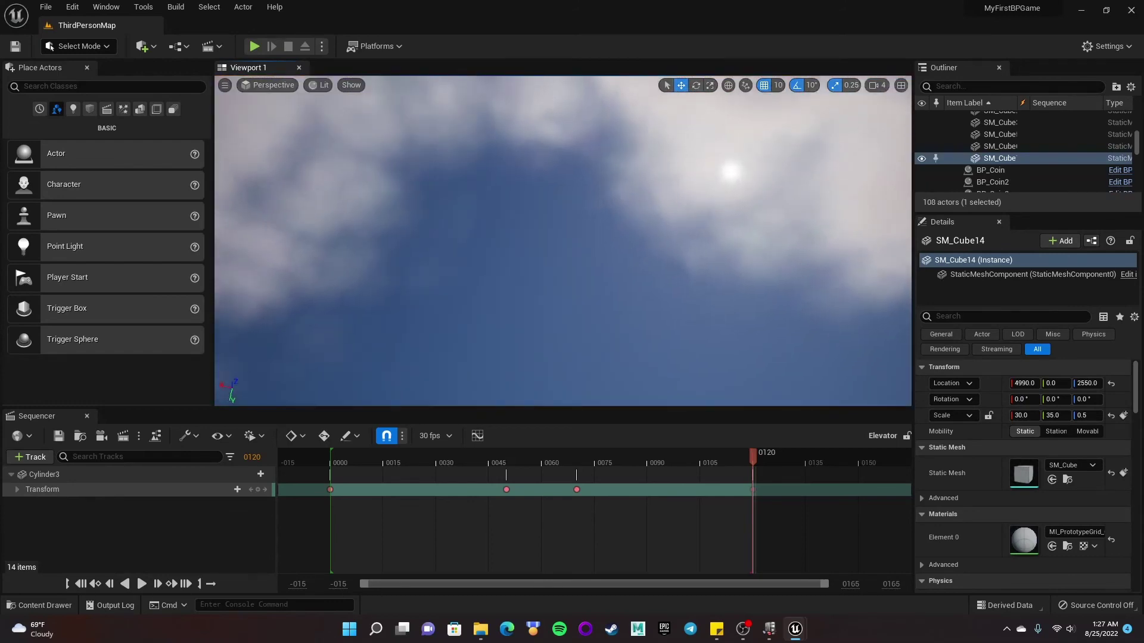
right_drag(563, 238, 563, 239)
right_drag(429, 296, 429, 296)
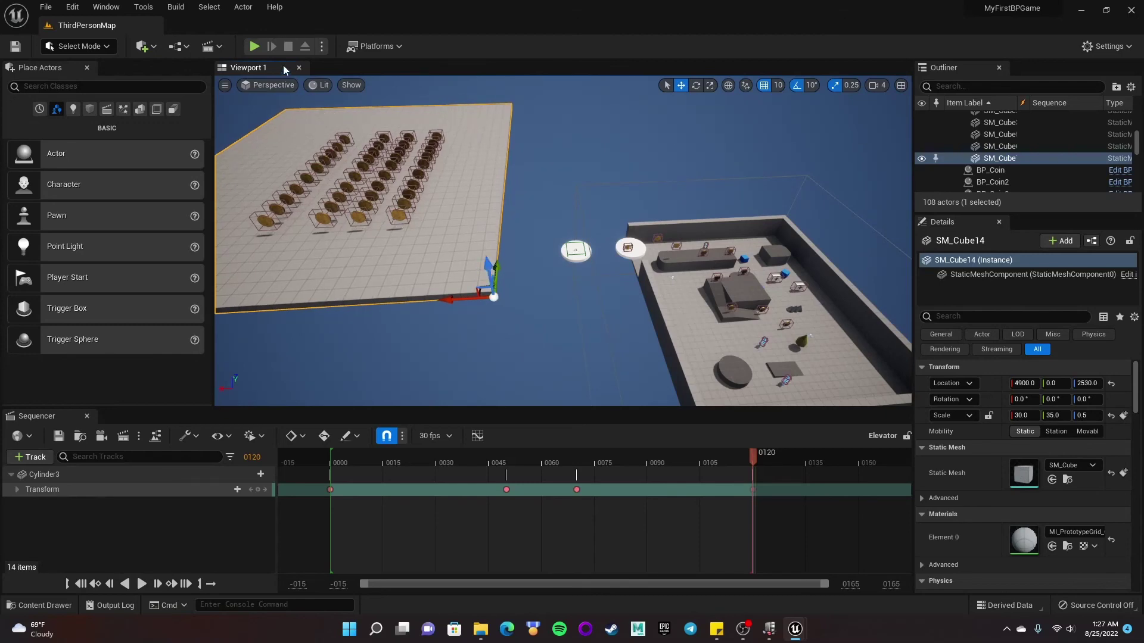
Playtest the level again, riding the elevator cylinder up and jumping across to the large floating coin platform.
click(254, 46)
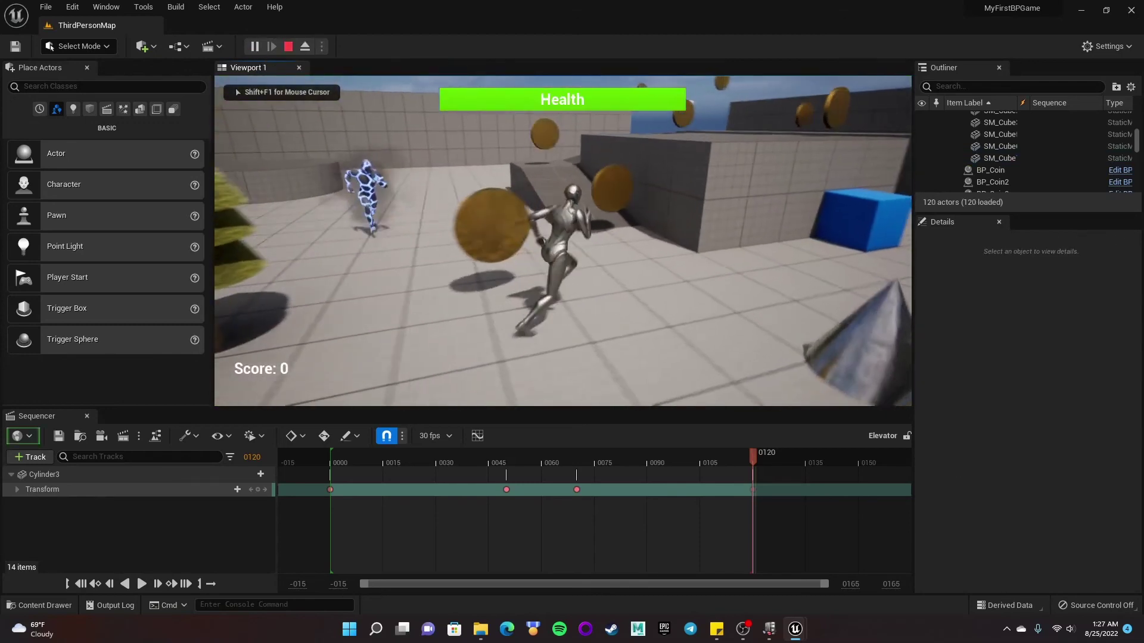
key(w)
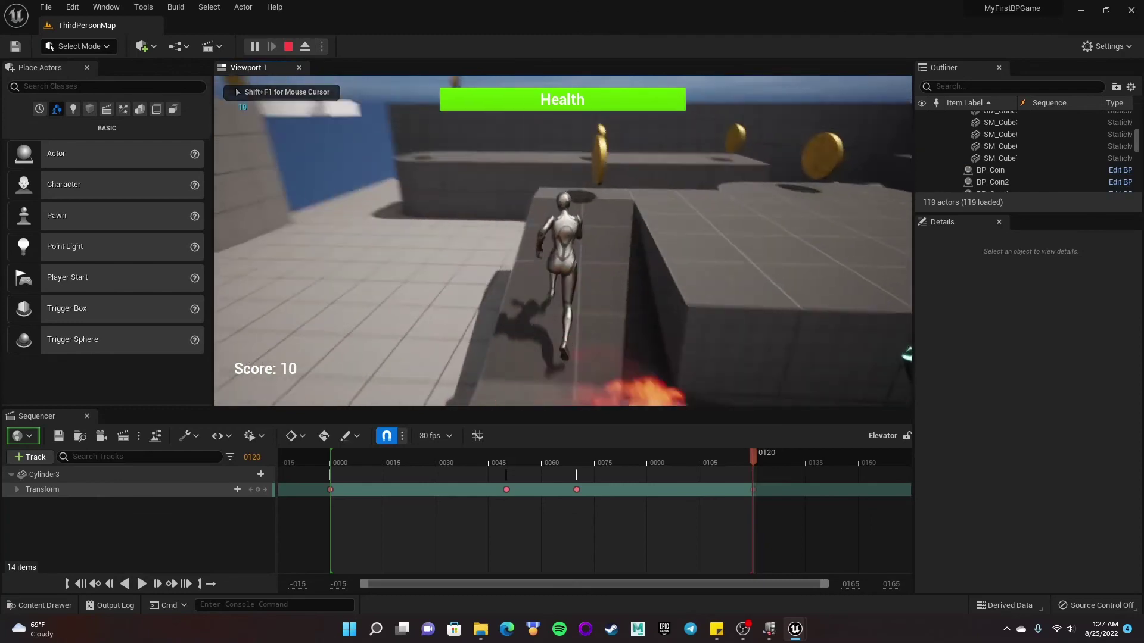
key(space)
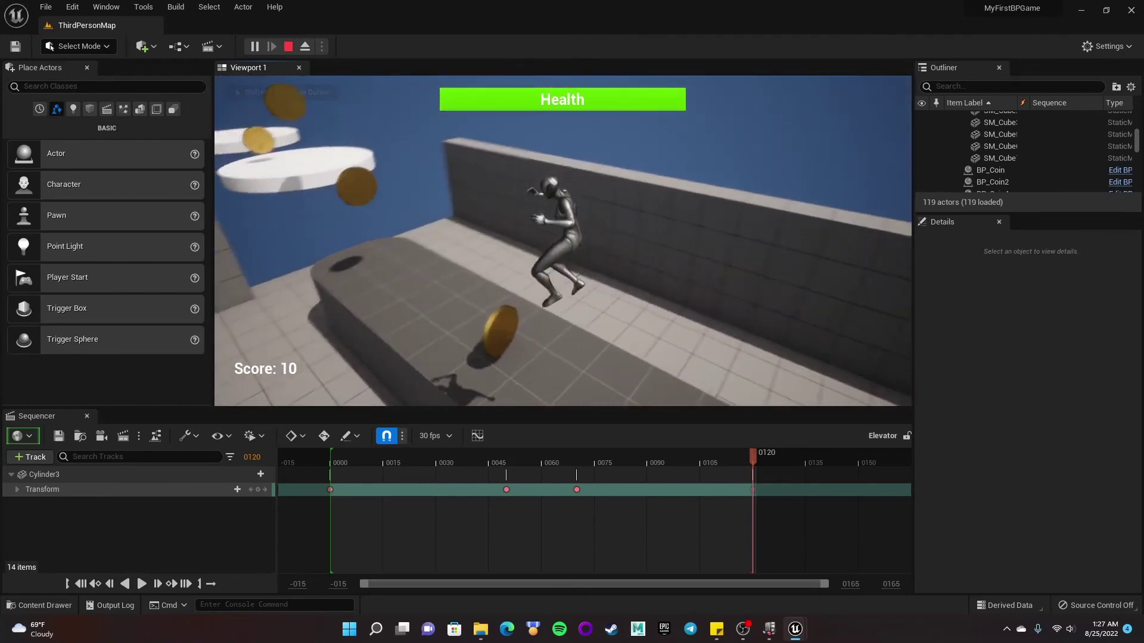
key(w)
key(space)
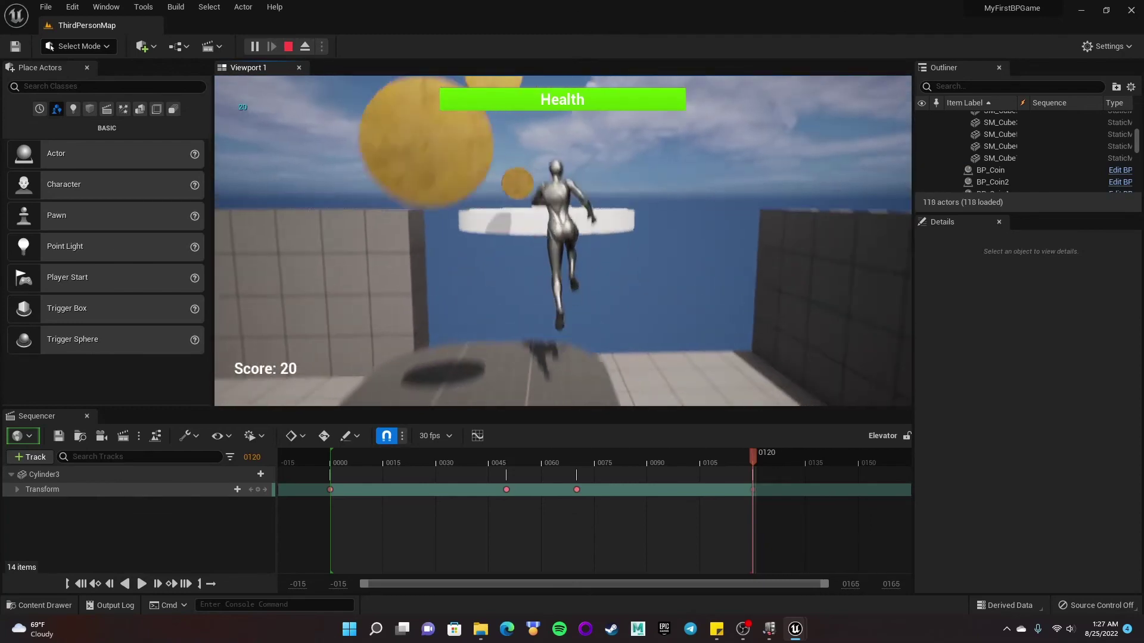
key(space)
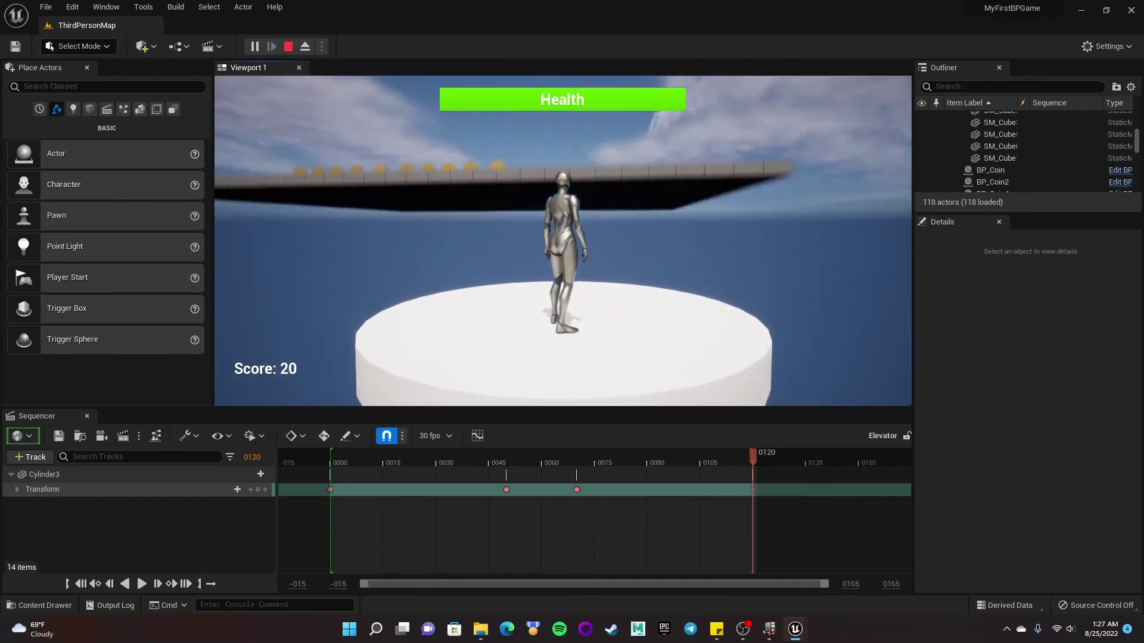
key(w)
key(space)
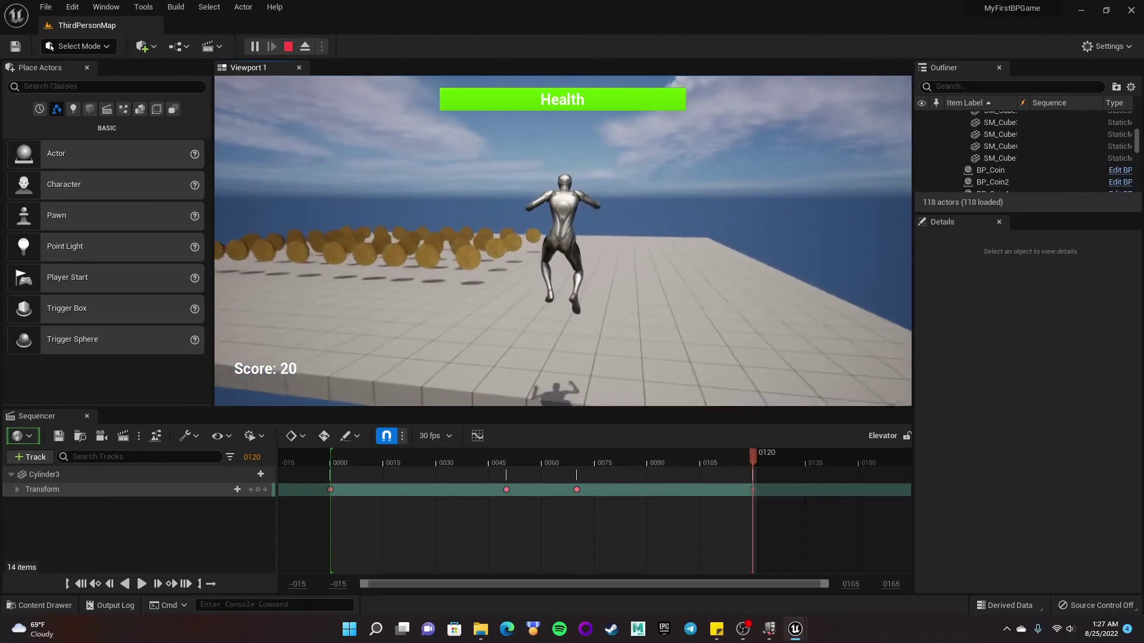
Run the character through the rows of coins on the floating platform to collect some, and end the play session.
key(w)
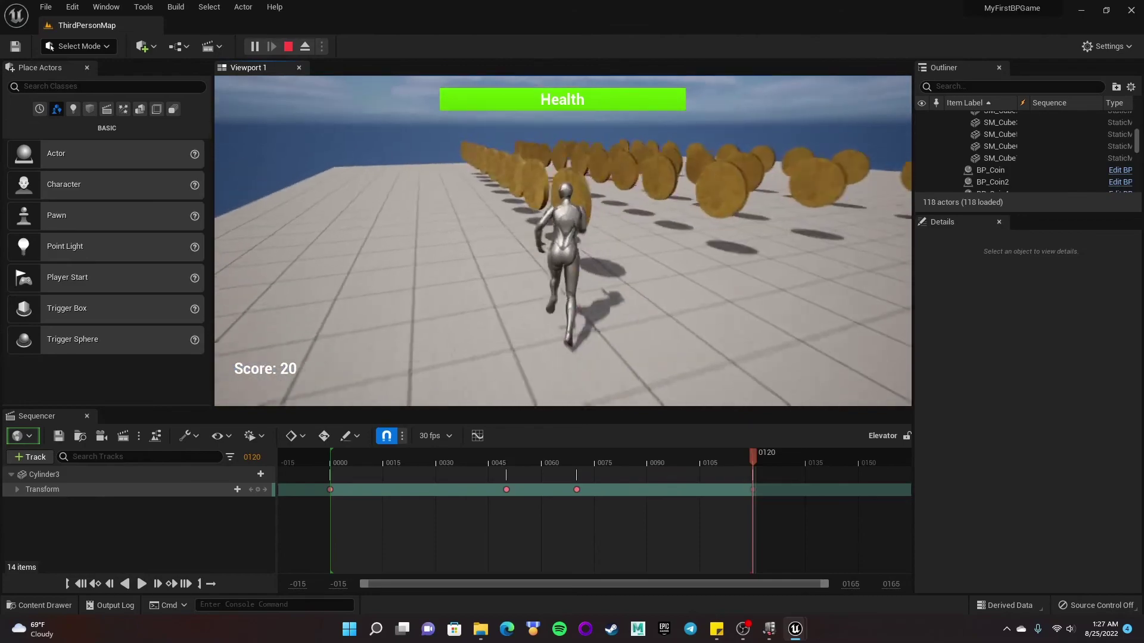
key(w)
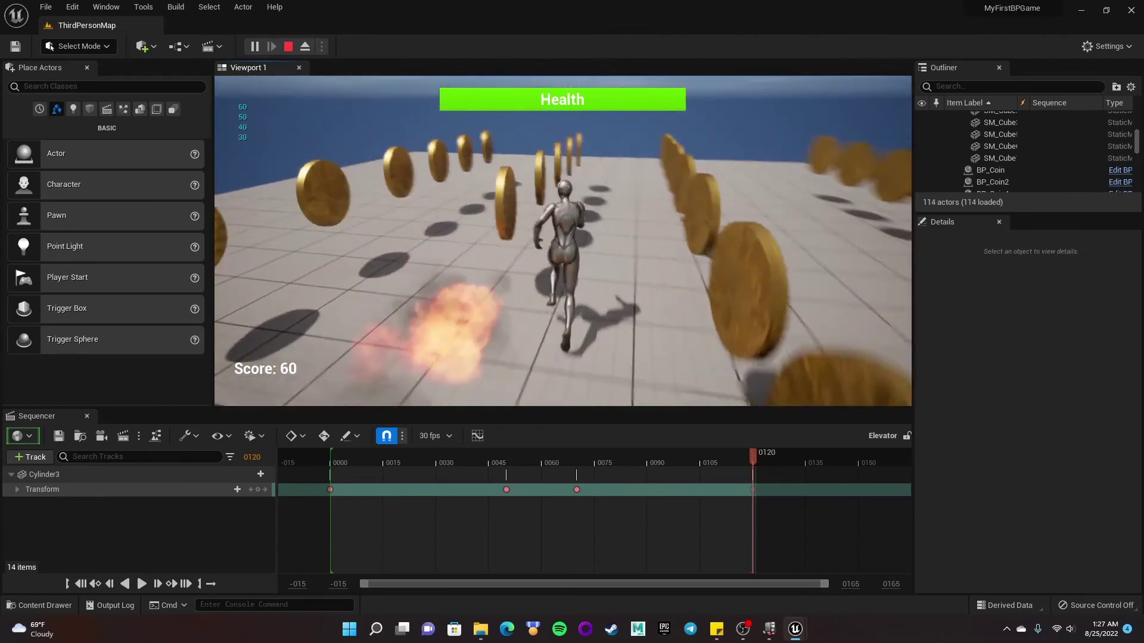
key(w)
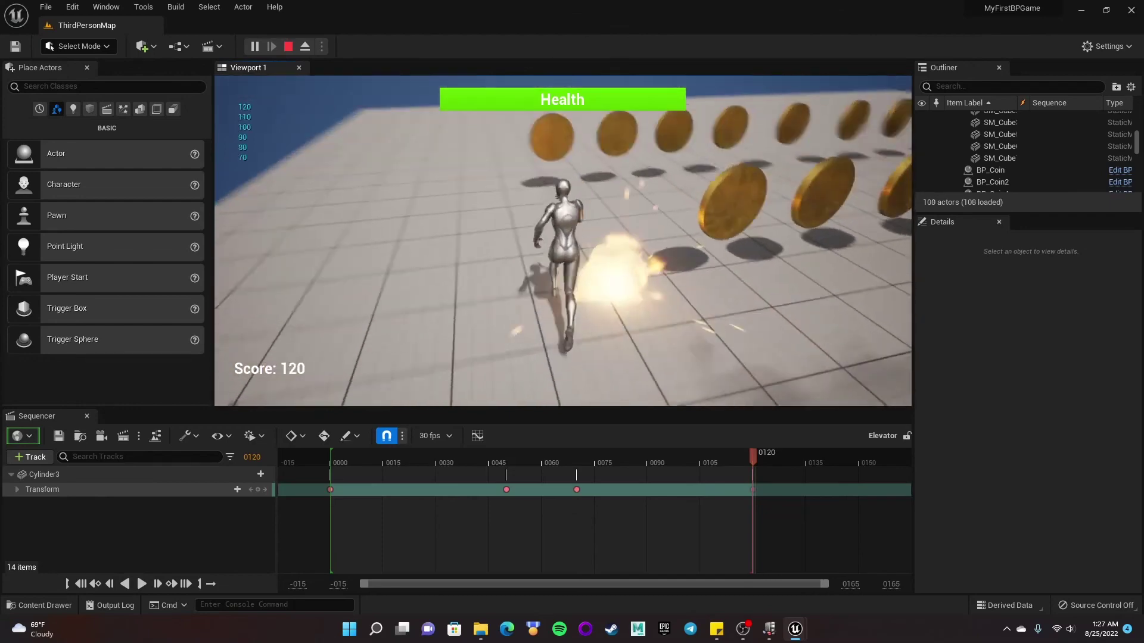
key(s)
key(s)
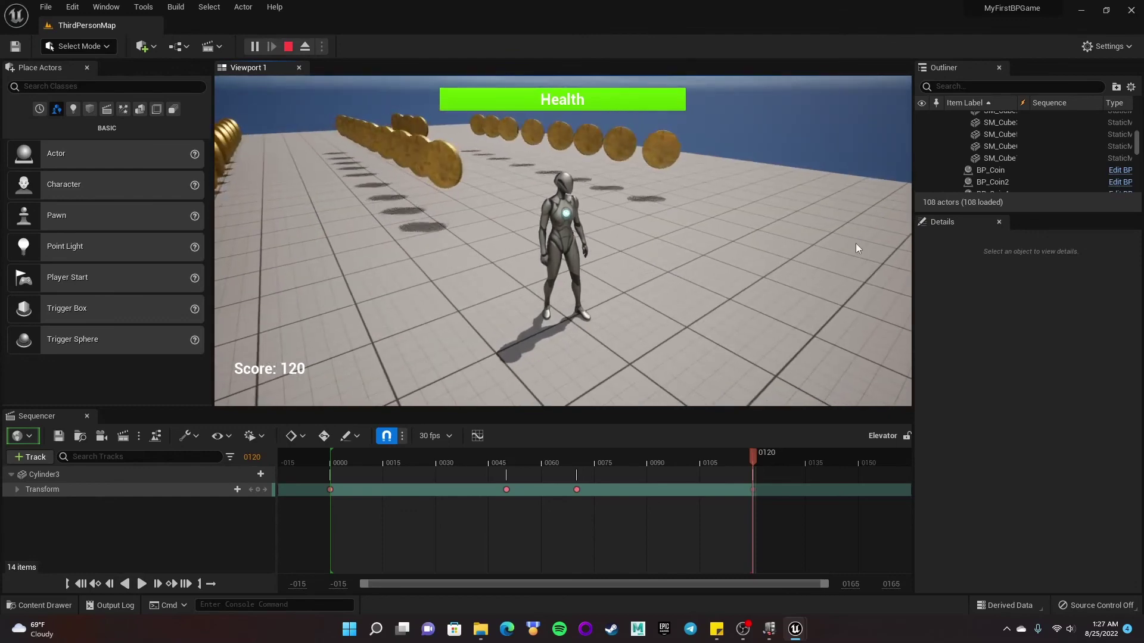
key(Escape)
click(655, 244)
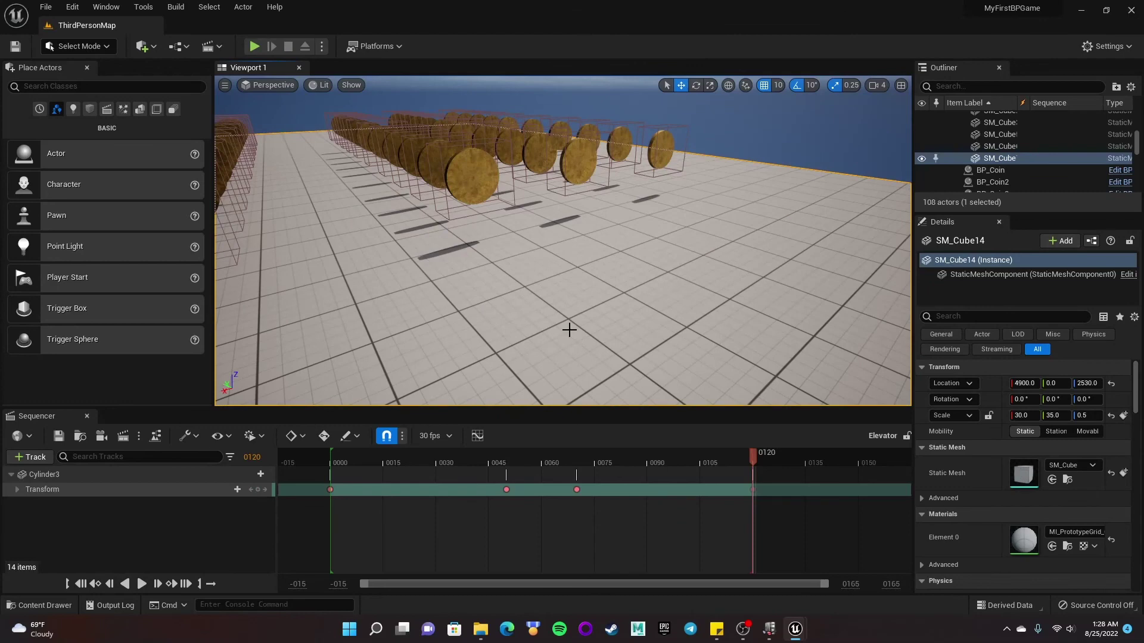